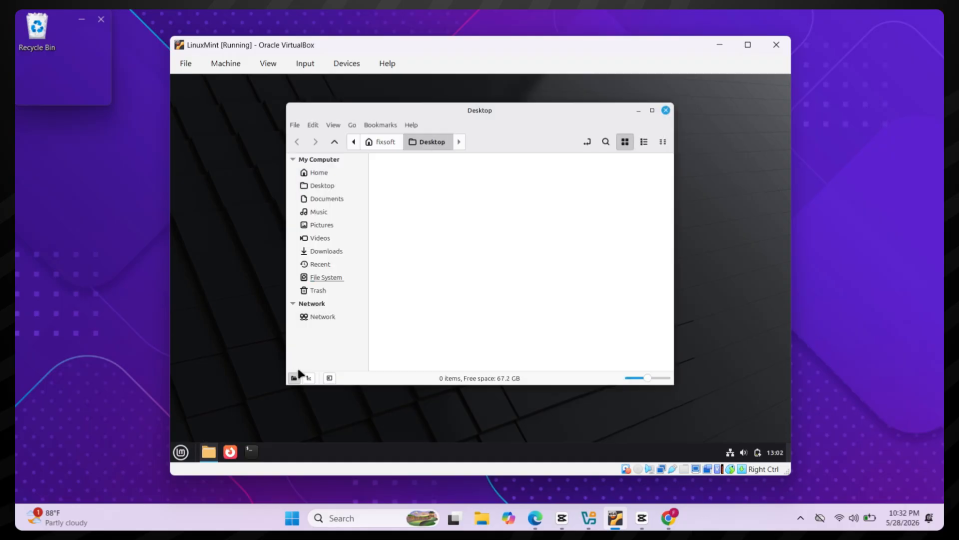
Step: Browse the Documents, Music and root folders in the file manager, then close it
{"action": "left_click", "coordinate": [325, 201]}
{"action": "left_click", "coordinate": [327, 210]}
{"action": "left_click_drag", "start_coordinate": [328, 234], "coordinate": [335, 273]}
{"action": "left_click", "coordinate": [335, 274]}
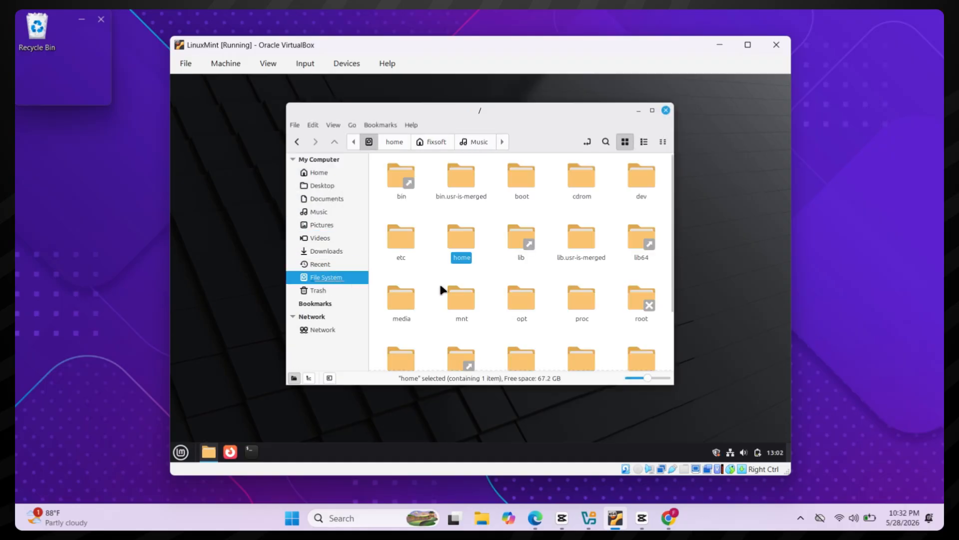
{"action": "scroll", "coordinate": [439, 281], "scroll_direction": "down", "scroll_amount": 3}
{"action": "left_click", "coordinate": [666, 110]}
Step: Launch Firefox, skip its import and extensions setup steps, then close it
{"action": "left_click", "coordinate": [230, 452]}
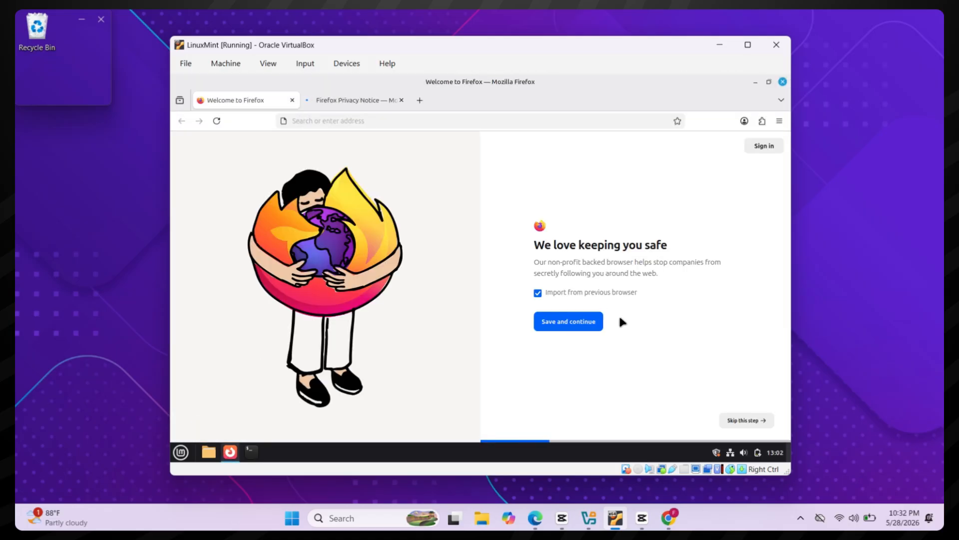
{"action": "left_click", "coordinate": [741, 424]}
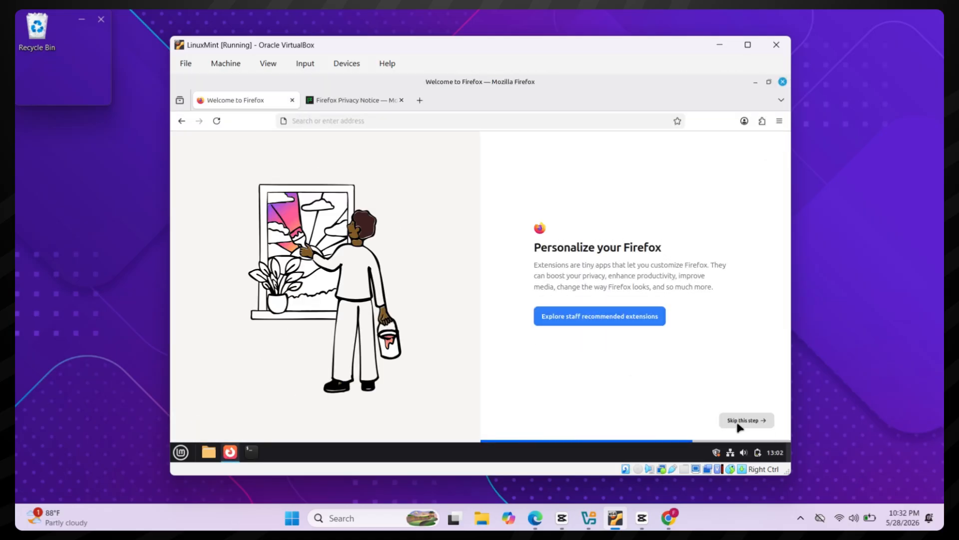
{"action": "left_click", "coordinate": [737, 426]}
{"action": "left_click", "coordinate": [740, 425]}
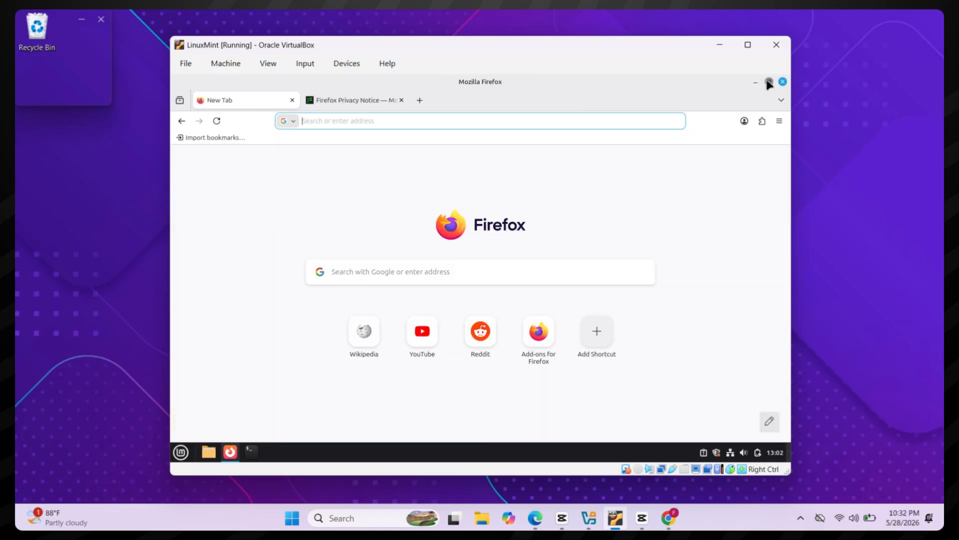
{"action": "left_click", "coordinate": [784, 82]}
Step: Close the system information window and show then dismiss the volume, calendar and applications menu popups
{"action": "left_click", "coordinate": [721, 99]}
{"action": "left_click", "coordinate": [744, 452]}
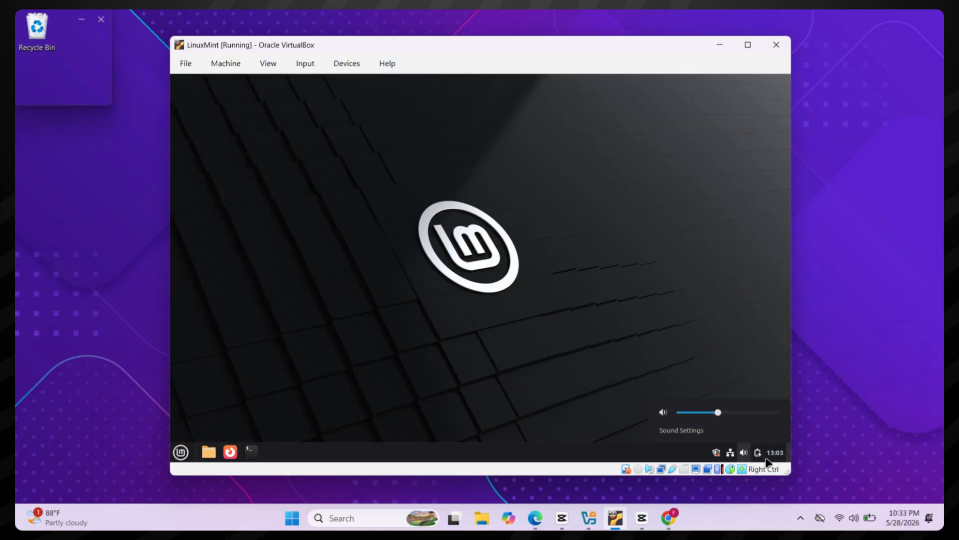
{"action": "left_click", "coordinate": [768, 457]}
{"action": "left_click", "coordinate": [767, 457]}
{"action": "left_click", "coordinate": [767, 458]}
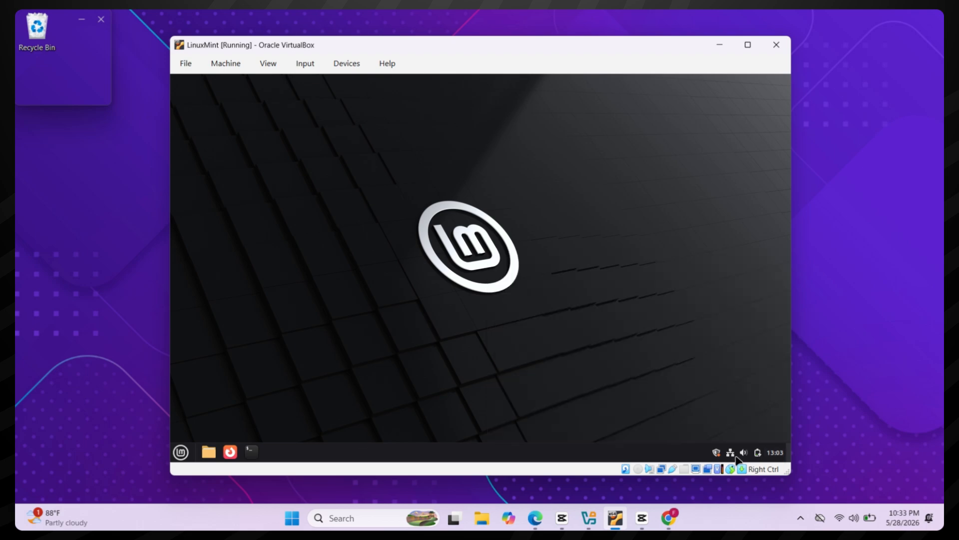
{"action": "left_click", "coordinate": [181, 452]}
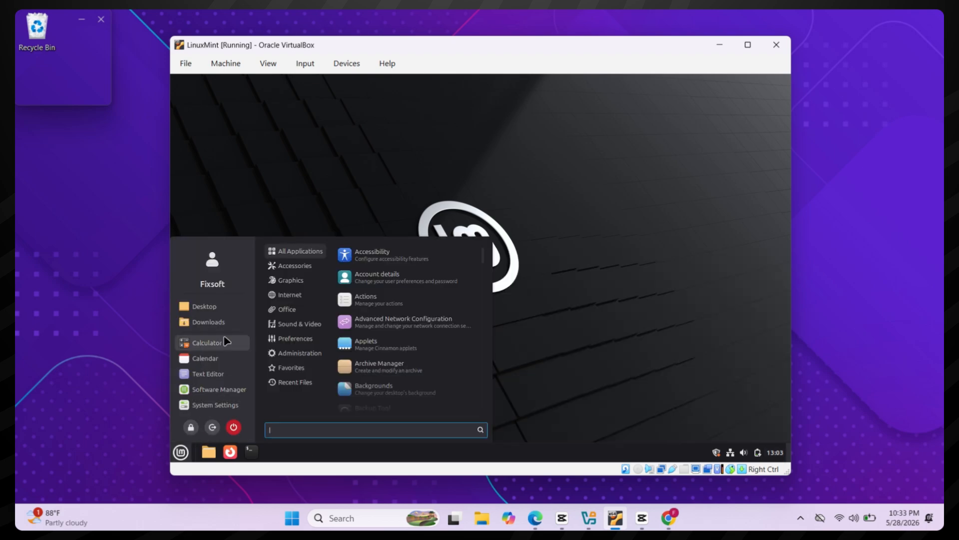
{"action": "mouse_move", "coordinate": [315, 368]}
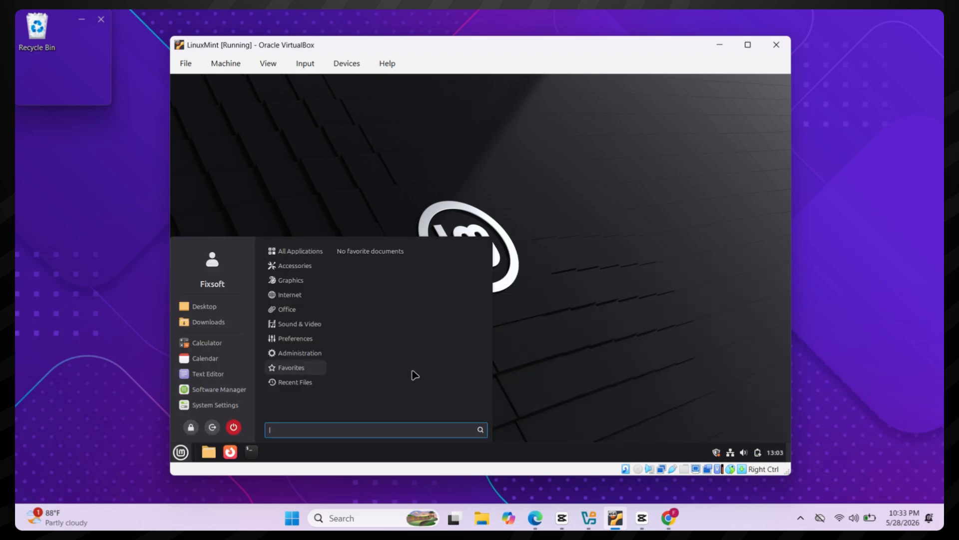
{"action": "left_click", "coordinate": [562, 405]}
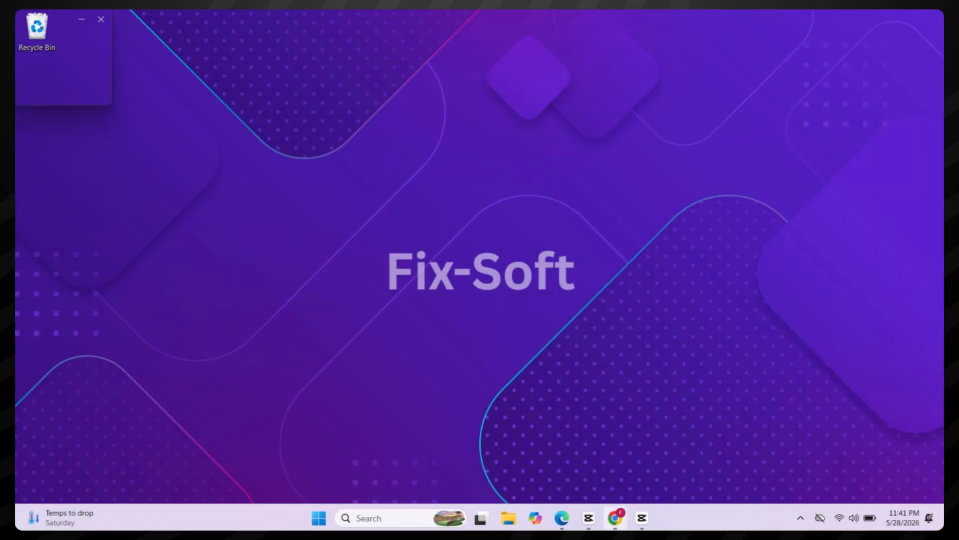
Step: Search Google for 'oracle virtualbox' in Chrome and open the official virtualbox.org site
{"action": "left_click", "coordinate": [615, 518]}
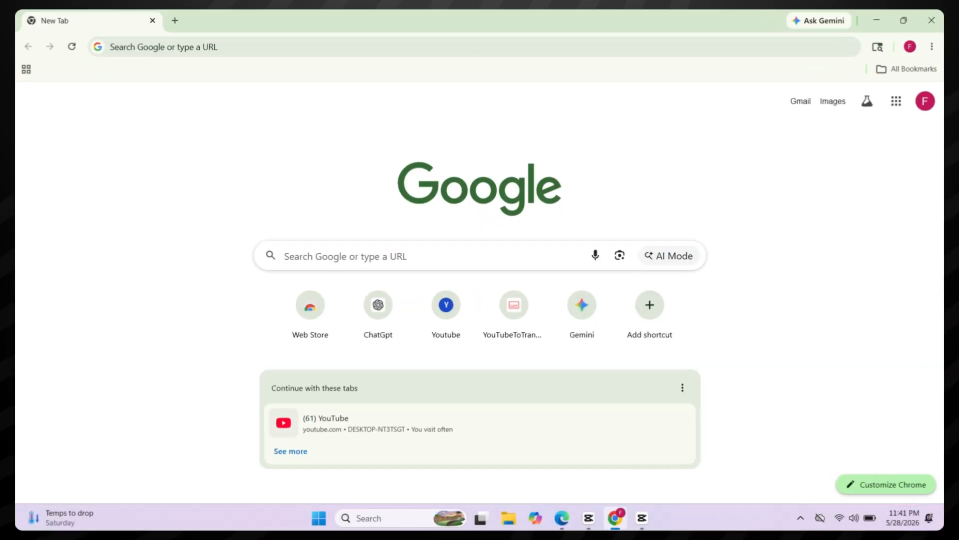
{"action": "left_click", "coordinate": [458, 265]}
{"action": "type", "text": "oracle virtualbox"}
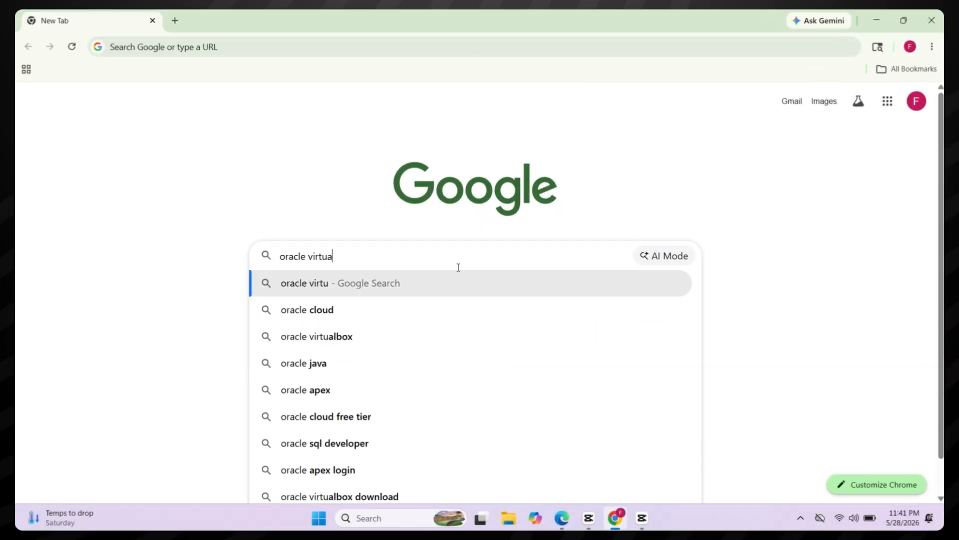
{"action": "key", "text": "Return"}
{"action": "left_click", "coordinate": [205, 197]}
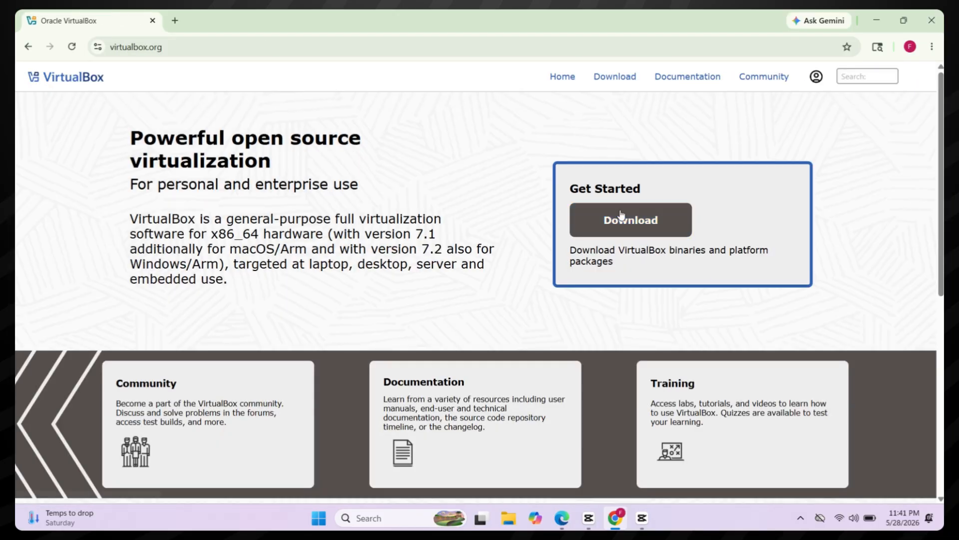
Step: Download the VirtualBox 7.2.8 Windows hosts package, check its progress, and open a new tab
{"action": "left_click", "coordinate": [621, 215]}
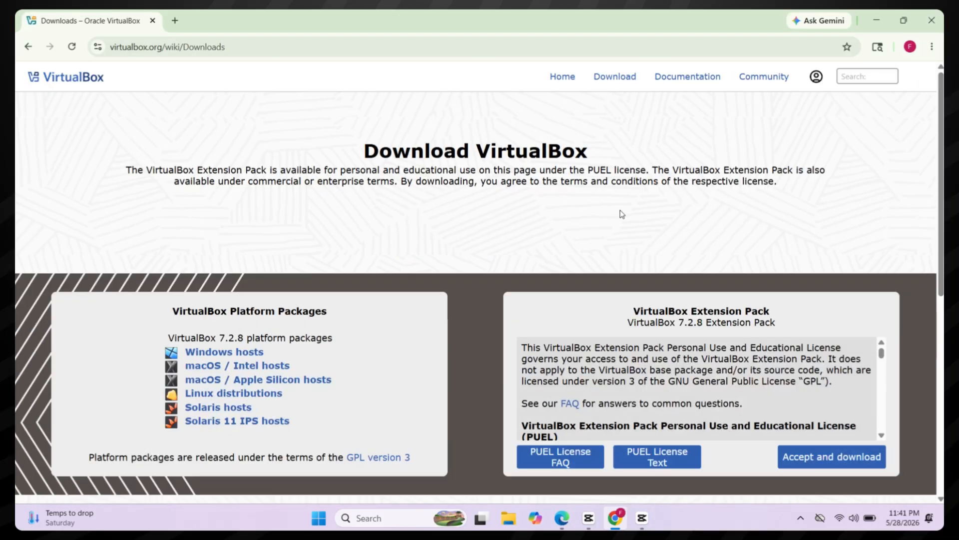
{"action": "left_click", "coordinate": [249, 356]}
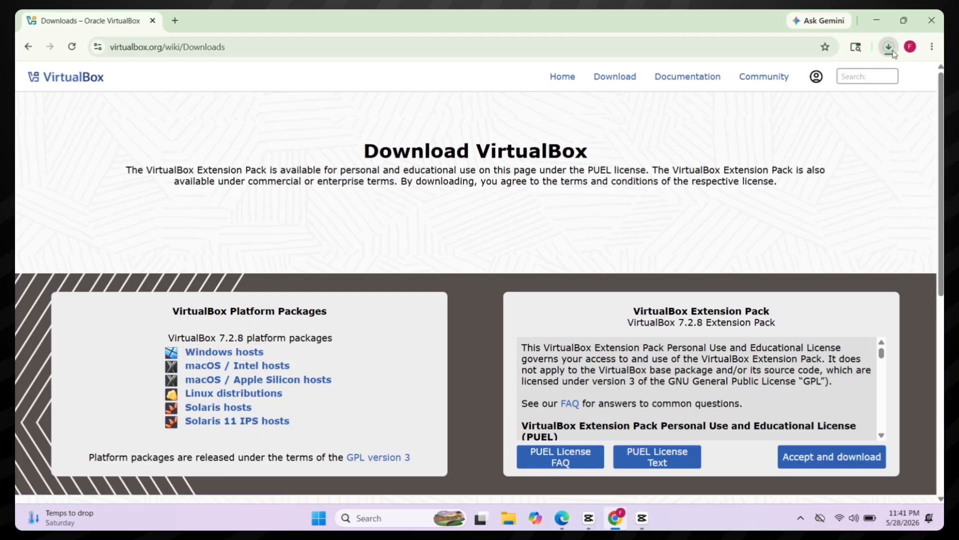
{"action": "left_click", "coordinate": [888, 47]}
{"action": "left_click", "coordinate": [635, 144]}
{"action": "left_click", "coordinate": [176, 21]}
Step: Search Google for 'linux mint' and go to the linuxmint.com download page
{"action": "left_click", "coordinate": [190, 50]}
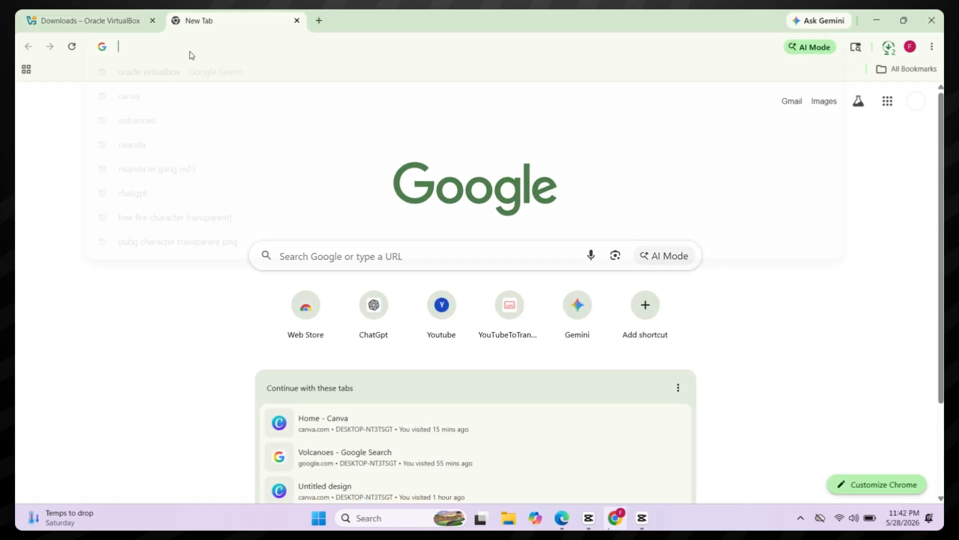
{"action": "type", "text": "linux mint"}
{"action": "key", "text": "Return"}
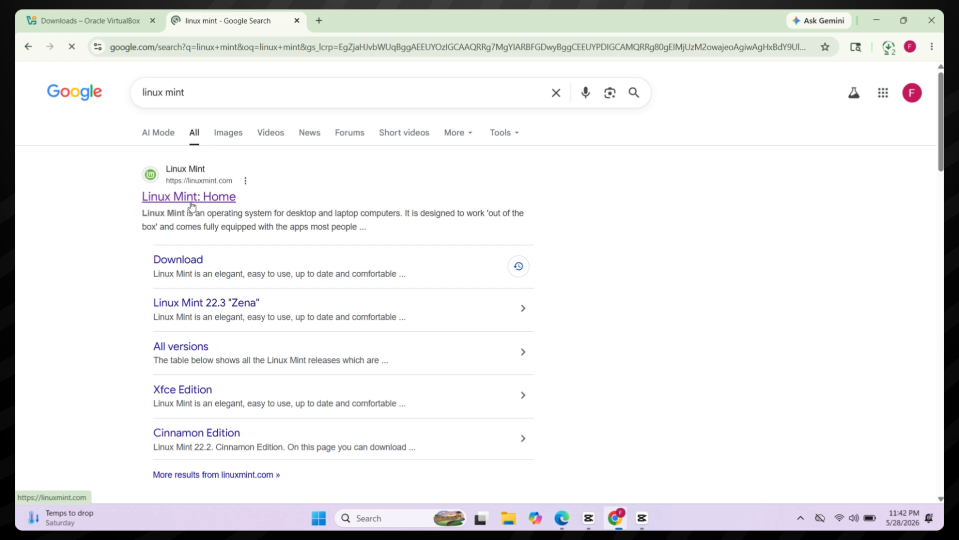
{"action": "left_click", "coordinate": [190, 197]}
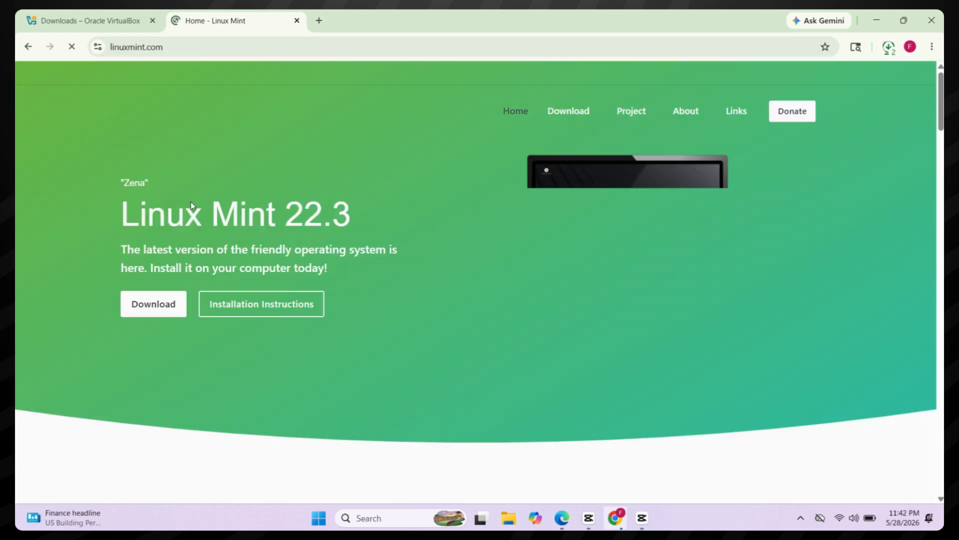
{"action": "left_click", "coordinate": [151, 303]}
Step: Download the Cinnamon Edition 64-bit ISO from the Cicku mirror and check both downloads
{"action": "scroll", "coordinate": [460, 323], "scroll_direction": "down", "scroll_amount": 3}
{"action": "scroll", "coordinate": [461, 323], "scroll_direction": "down", "scroll_amount": 10}
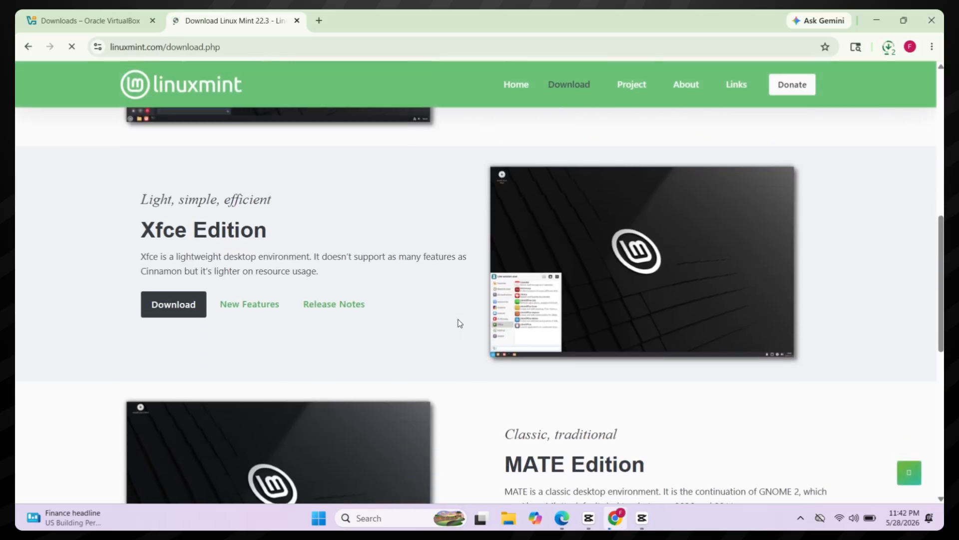
{"action": "scroll", "coordinate": [461, 323], "scroll_direction": "up", "scroll_amount": 10}
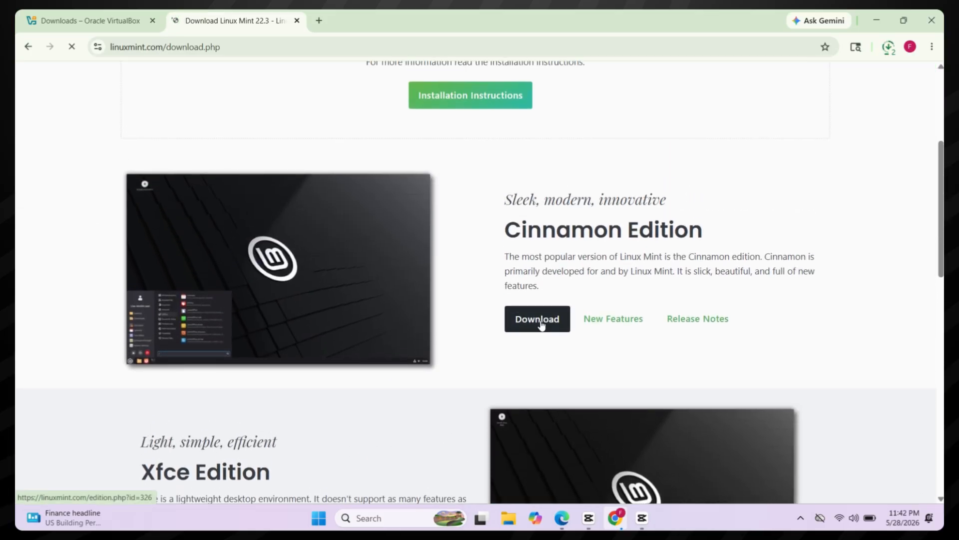
{"action": "left_click", "coordinate": [539, 325]}
{"action": "scroll", "coordinate": [543, 324], "scroll_direction": "down", "scroll_amount": 10}
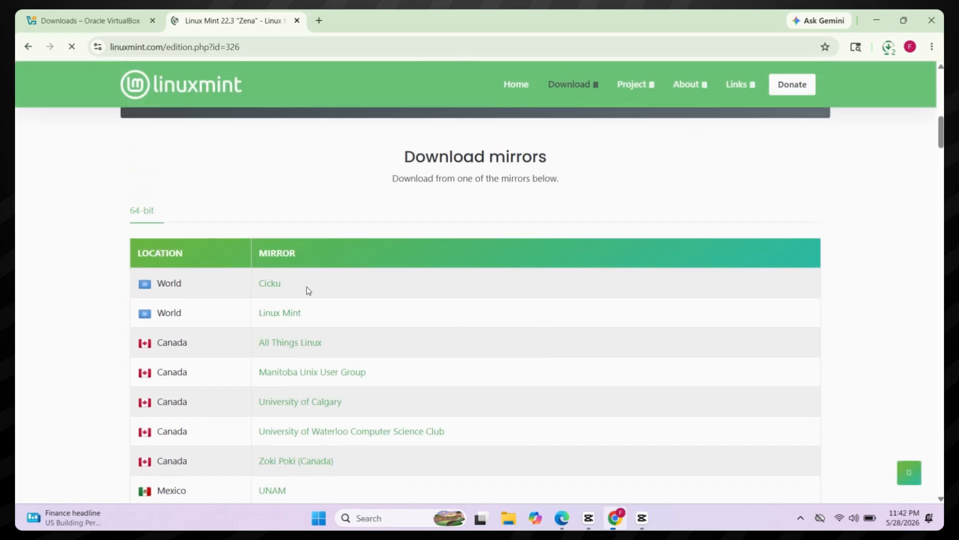
{"action": "left_click", "coordinate": [273, 284]}
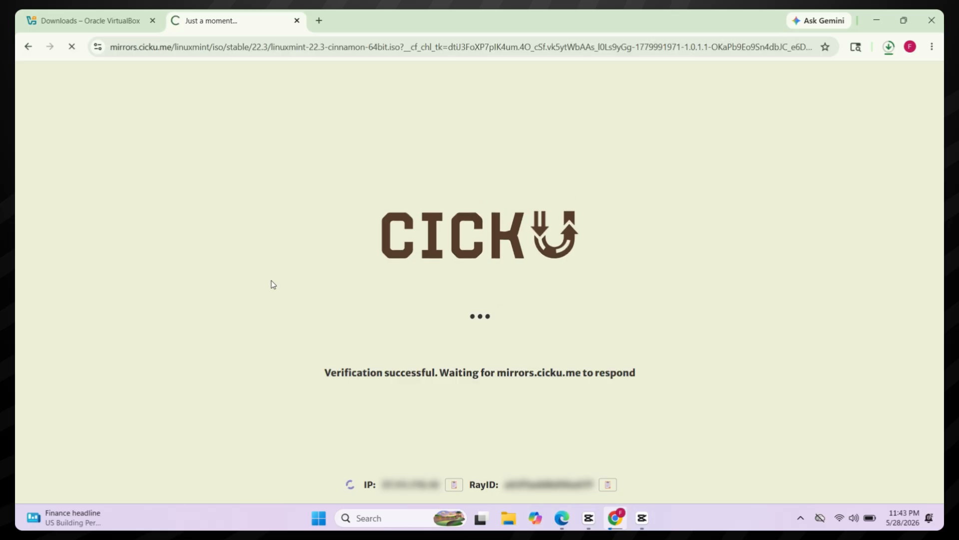
{"action": "left_click", "coordinate": [889, 47]}
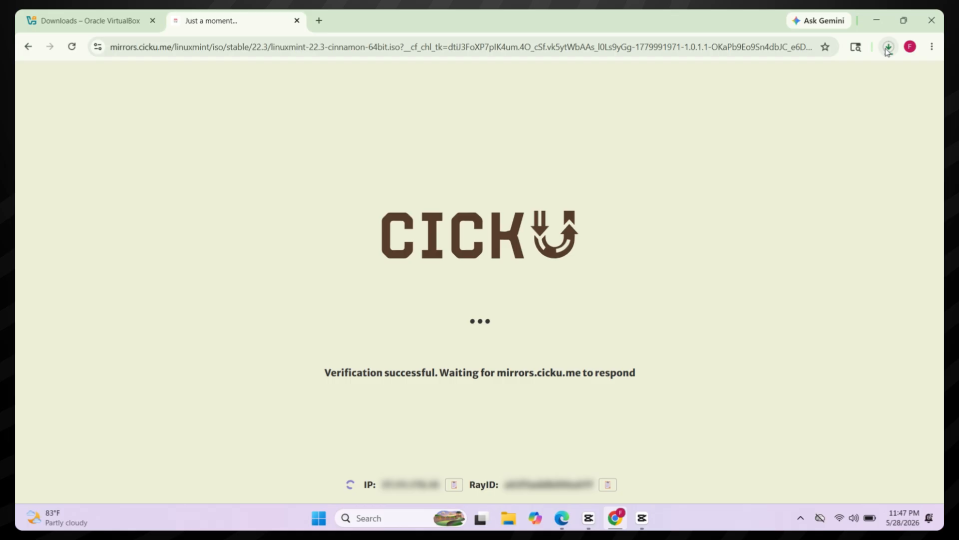
{"action": "left_click", "coordinate": [888, 48]}
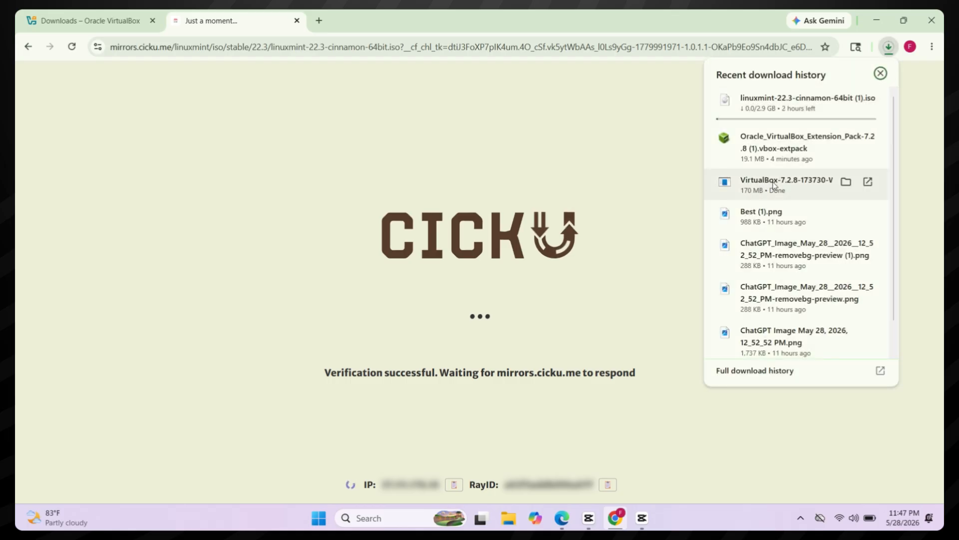
Step: Show the VirtualBox 7.2.8 installer in Downloads and open it from its right-click menu
{"action": "left_click", "coordinate": [846, 182]}
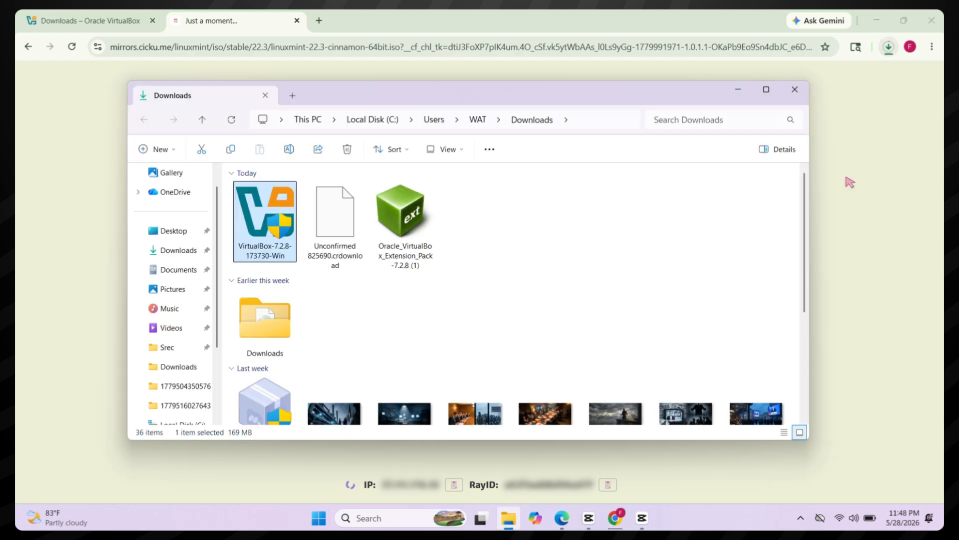
{"action": "left_click", "coordinate": [602, 208]}
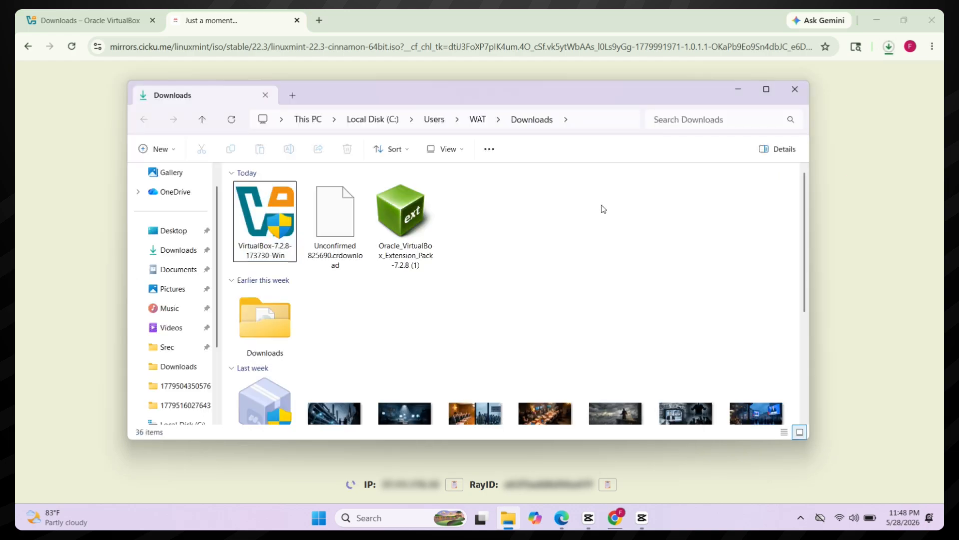
{"action": "right_click", "coordinate": [281, 218]}
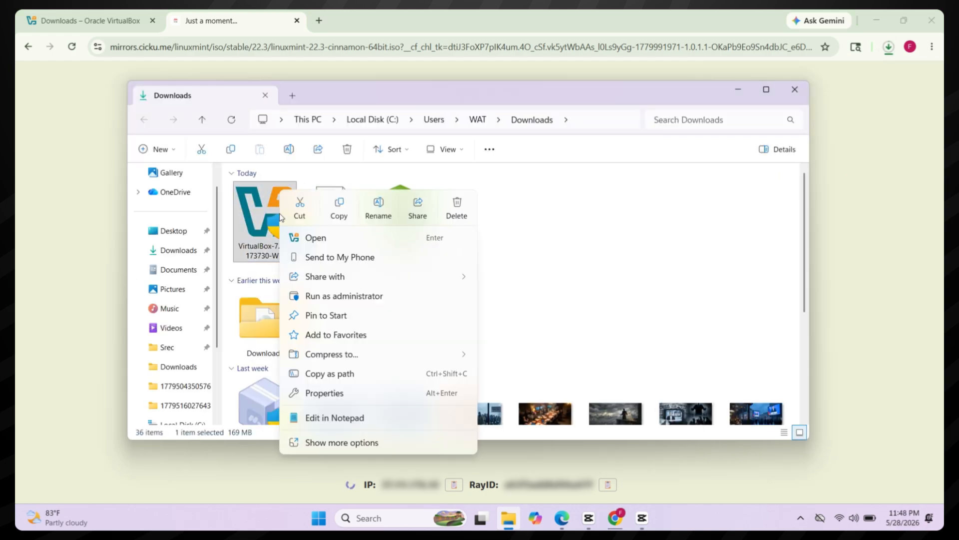
{"action": "left_click", "coordinate": [322, 238]}
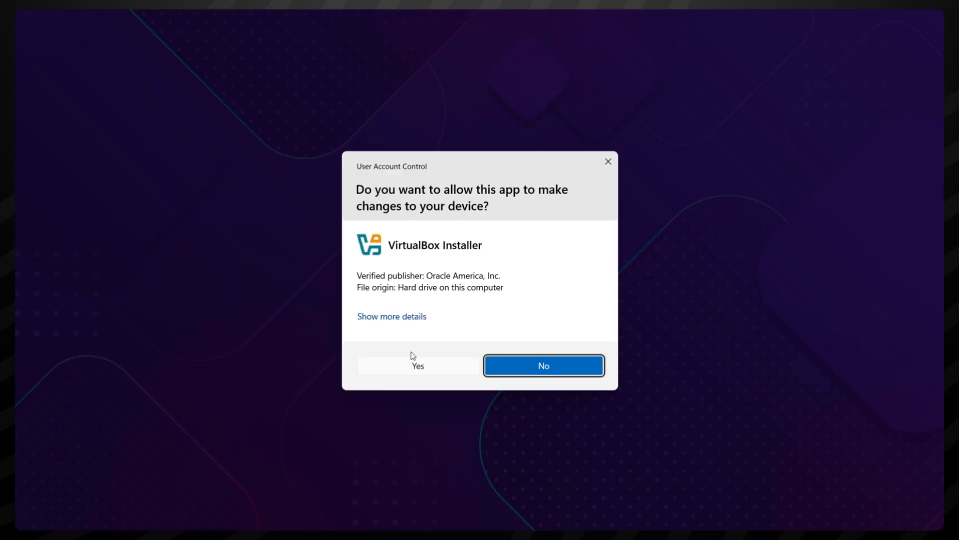
Step: Allow the installer, accept the licence and network warning, install VirtualBox 7.2.8, and launch it
{"action": "left_click", "coordinate": [415, 361]}
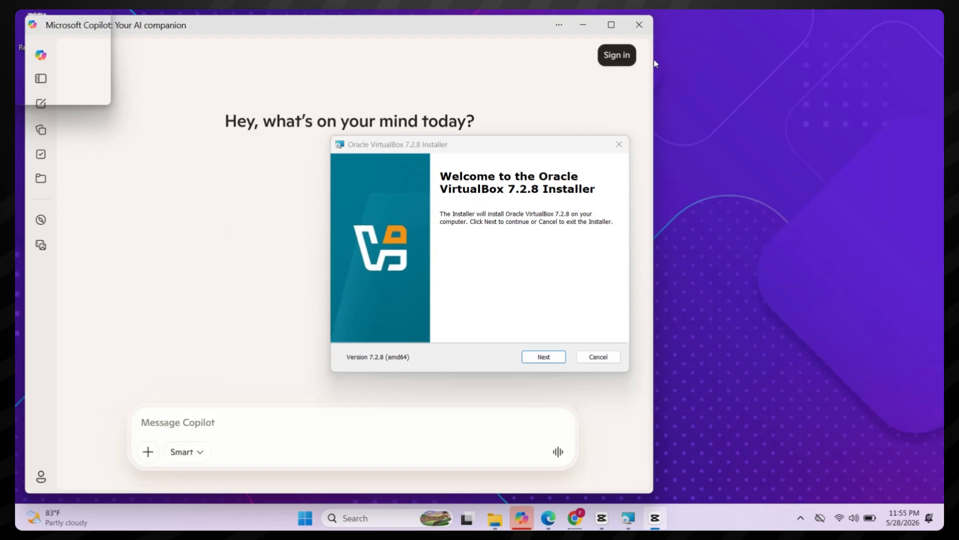
{"action": "left_click", "coordinate": [584, 23]}
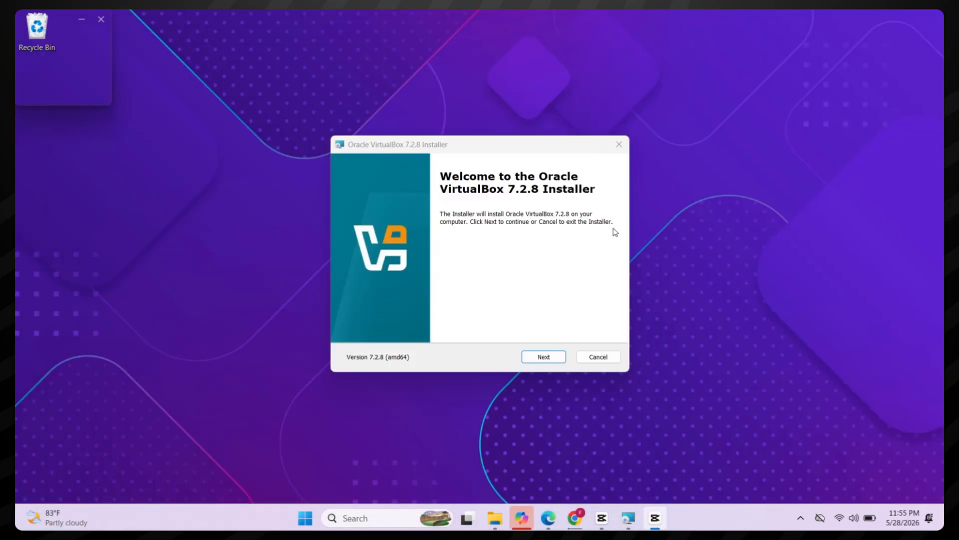
{"action": "left_click", "coordinate": [545, 358]}
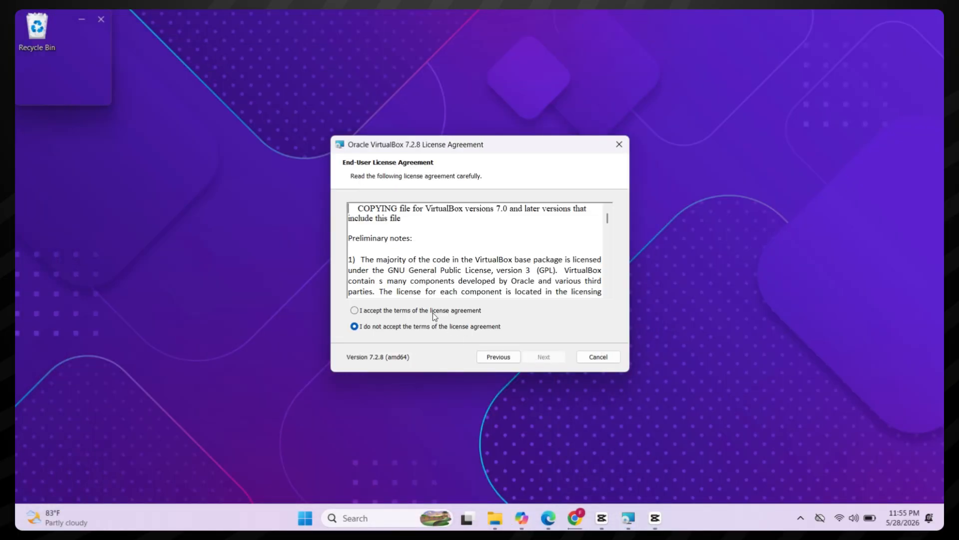
{"action": "left_click", "coordinate": [433, 312]}
{"action": "left_click", "coordinate": [549, 358]}
{"action": "left_click", "coordinate": [550, 361]}
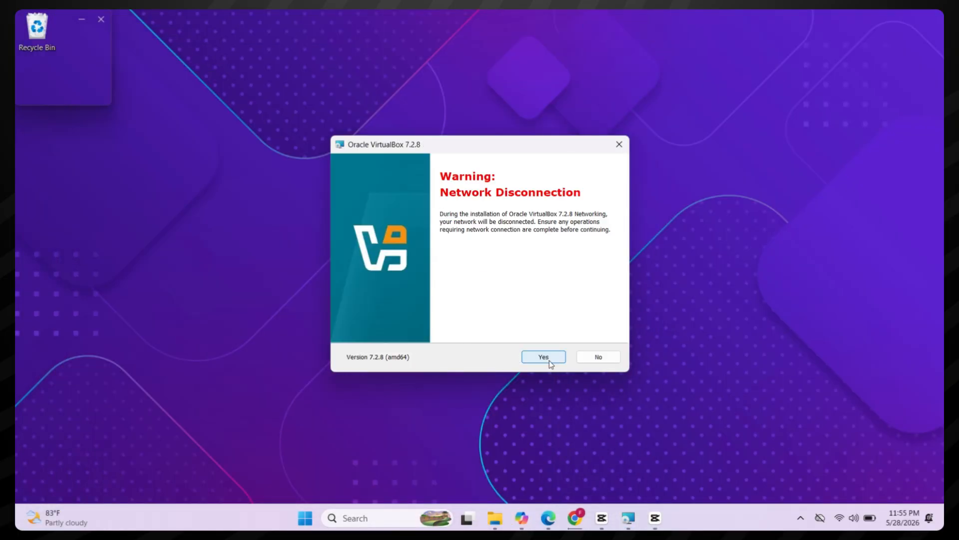
{"action": "left_click", "coordinate": [549, 361]}
{"action": "left_click", "coordinate": [550, 361]}
{"action": "left_click", "coordinate": [549, 361]}
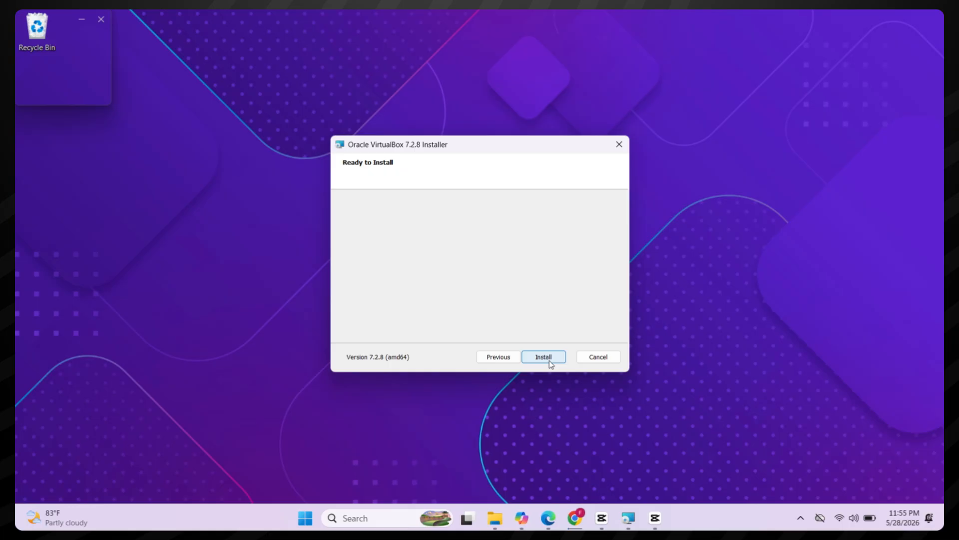
{"action": "left_click", "coordinate": [543, 357]}
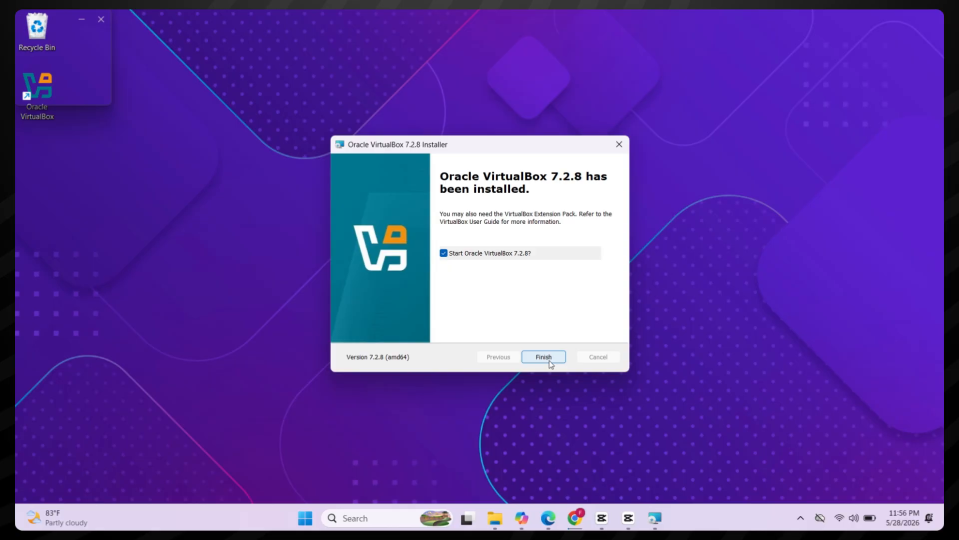
{"action": "left_click", "coordinate": [544, 357]}
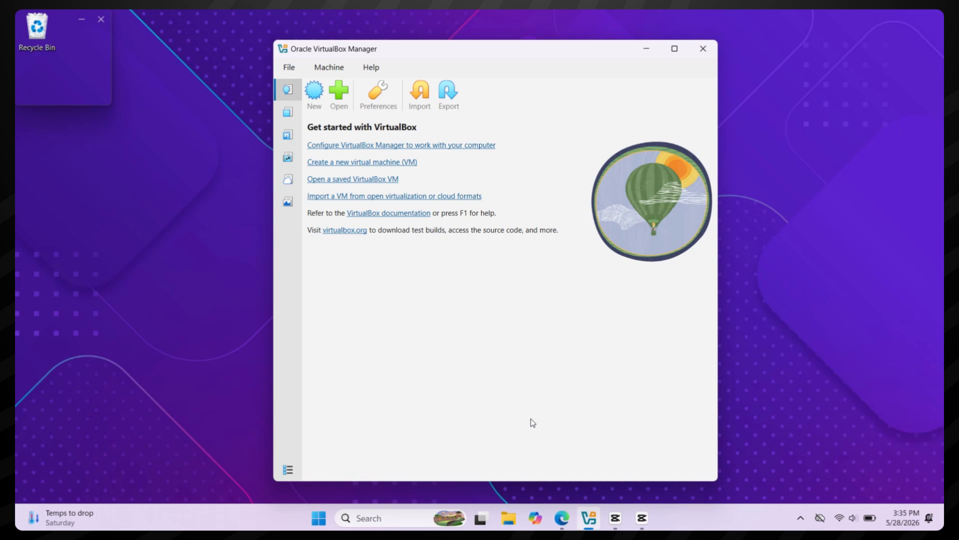
Step: Create a new VM named LinuxMint with OS Linux and version Ubuntu (64-bit), showing its hardware settings
{"action": "left_click", "coordinate": [313, 96]}
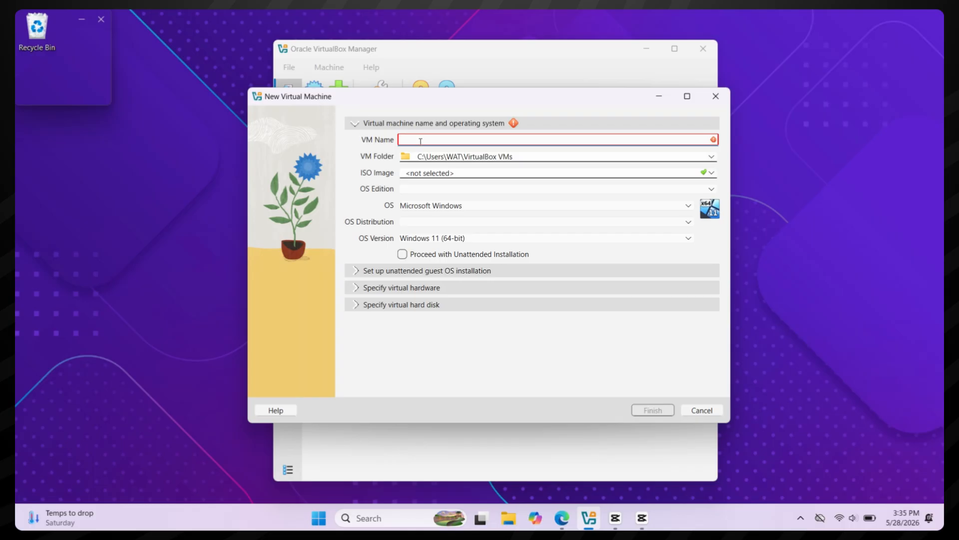
{"action": "type", "text": "Linux"}
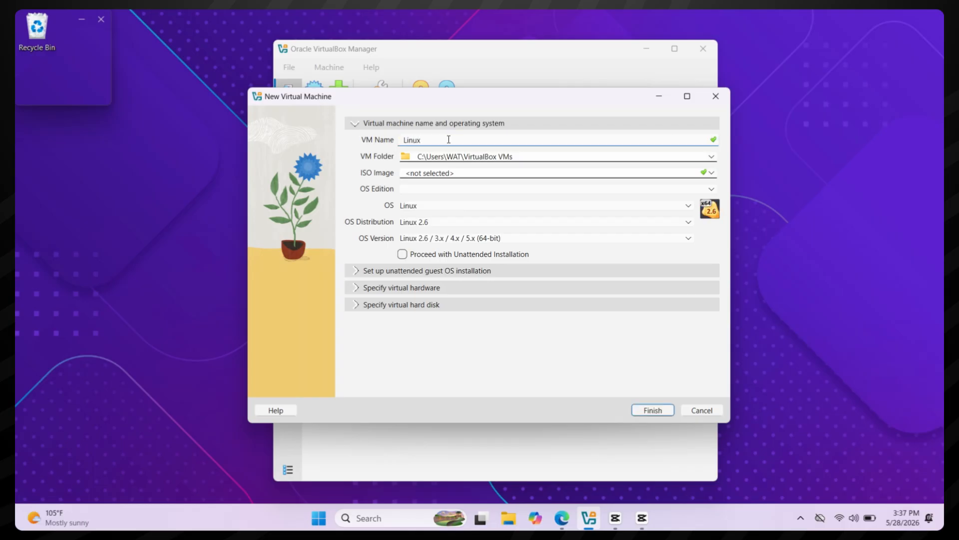
{"action": "type", "text": "Mint"}
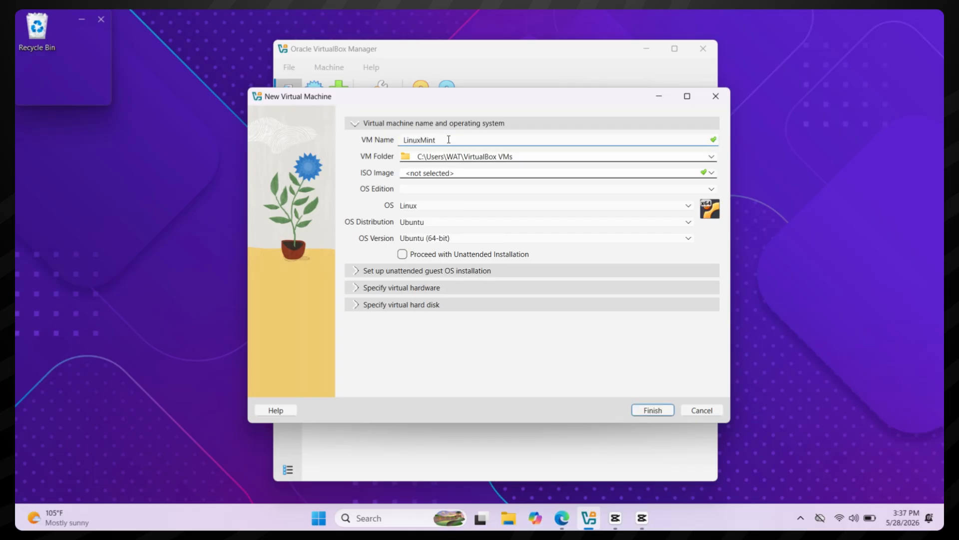
{"action": "left_click", "coordinate": [430, 207]}
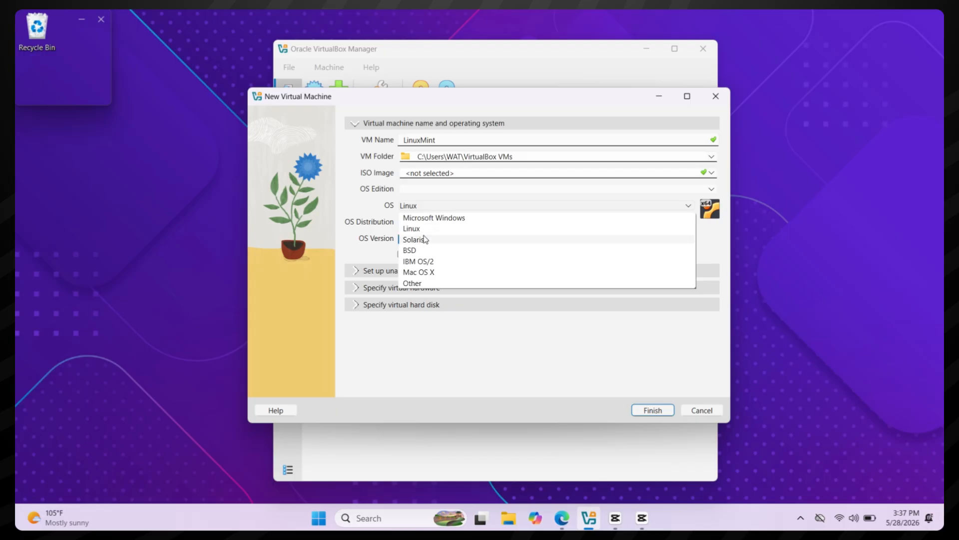
{"action": "left_click", "coordinate": [443, 230]}
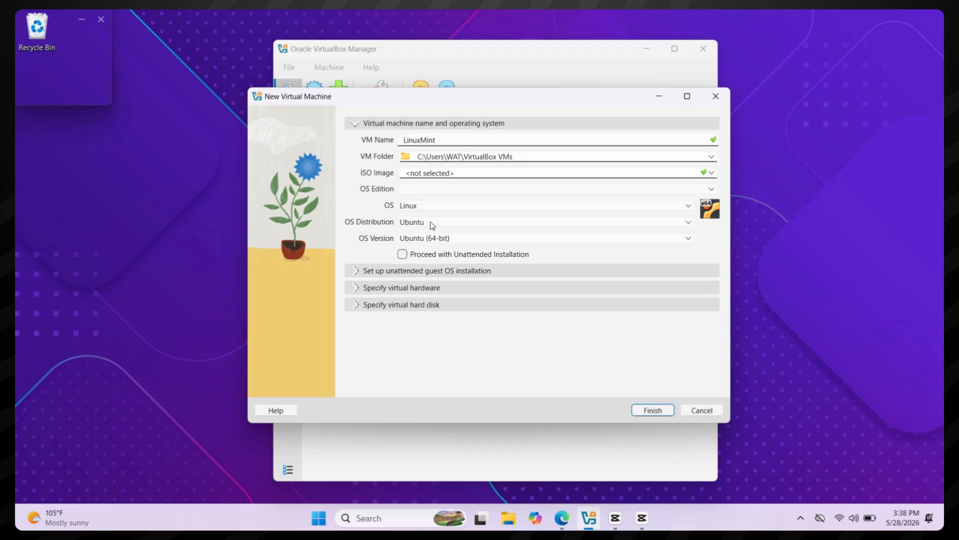
{"action": "left_click", "coordinate": [433, 245]}
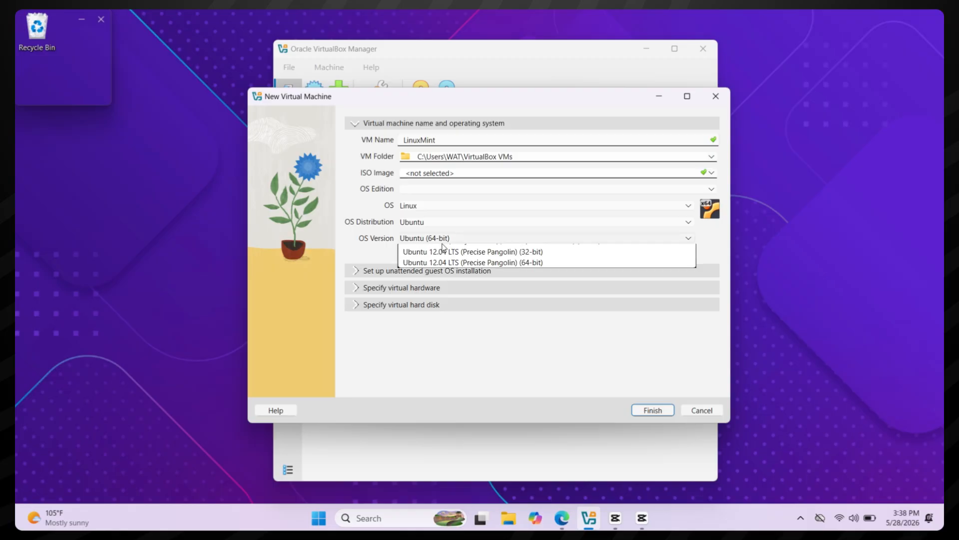
{"action": "left_click", "coordinate": [443, 246]}
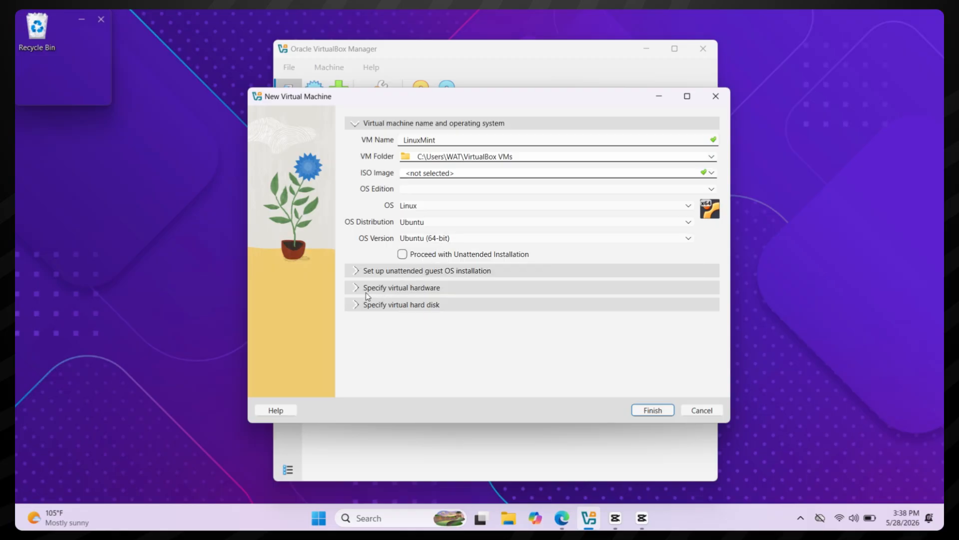
{"action": "left_click", "coordinate": [409, 289]}
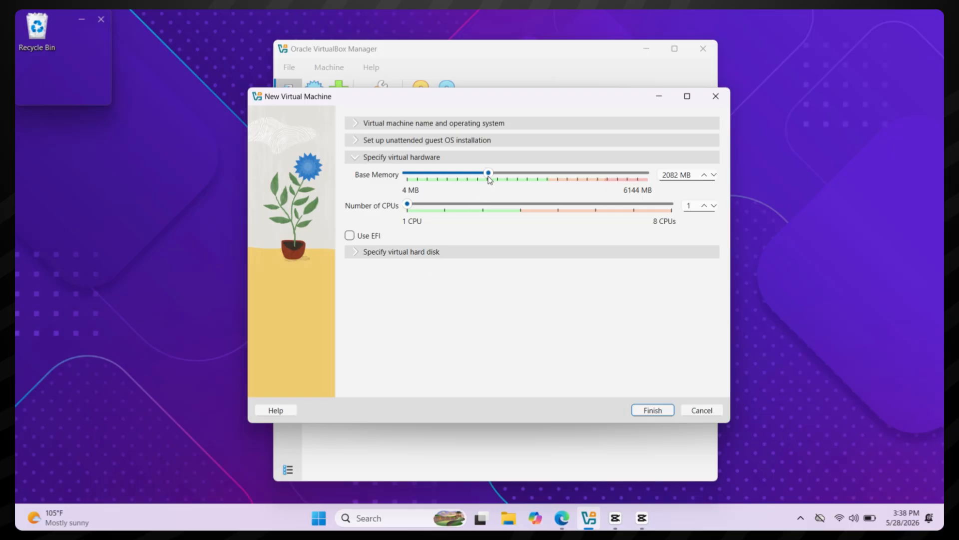
Step: Give LinuxMint 4004 MB memory, 4 CPUs and an 80 GB disk, then finish creating it
{"action": "left_click_drag", "start_coordinate": [489, 179], "coordinate": [565, 182]}
{"action": "left_click", "coordinate": [518, 205]}
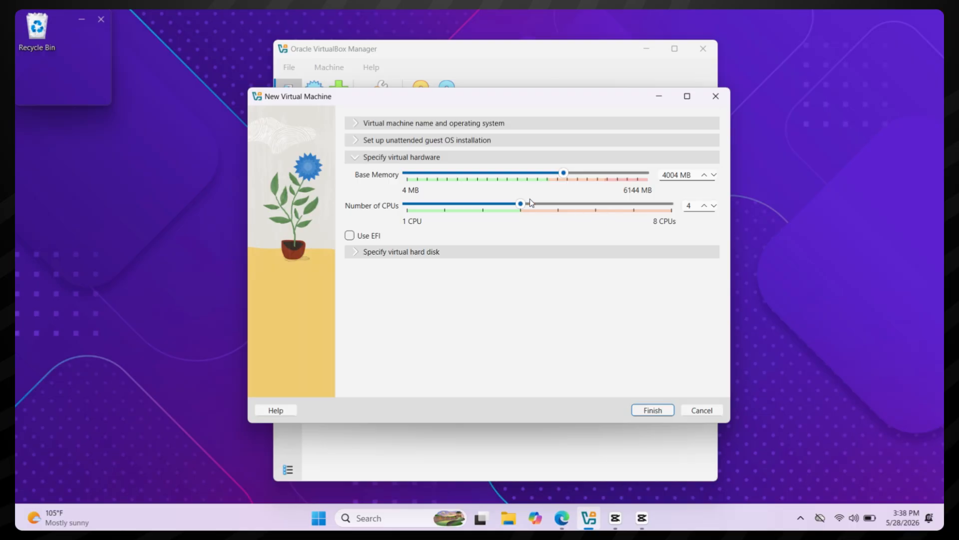
{"action": "left_click", "coordinate": [452, 251]}
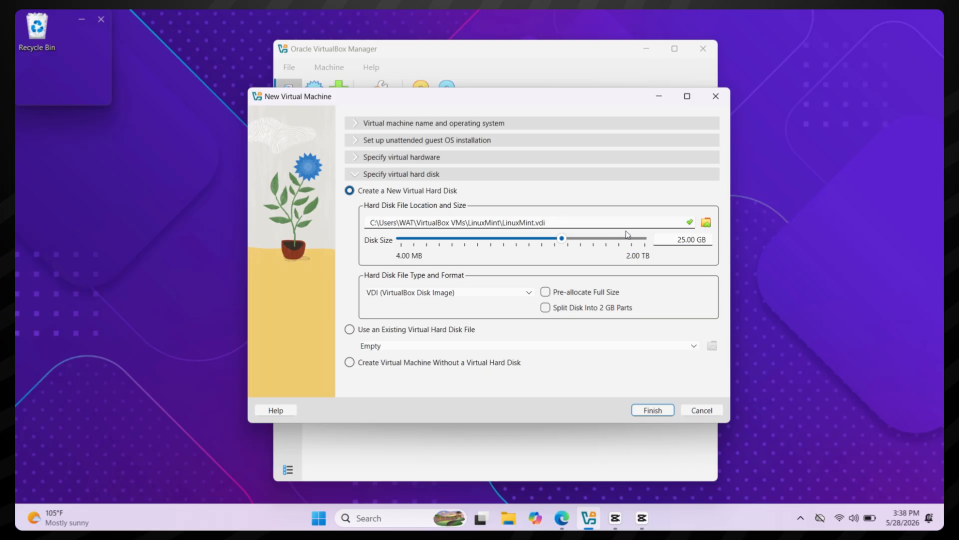
{"action": "left_click", "coordinate": [682, 240]}
{"action": "key", "text": "BackSpace"}
{"action": "key", "text": "BackSpace"}
{"action": "type", "text": "80"}
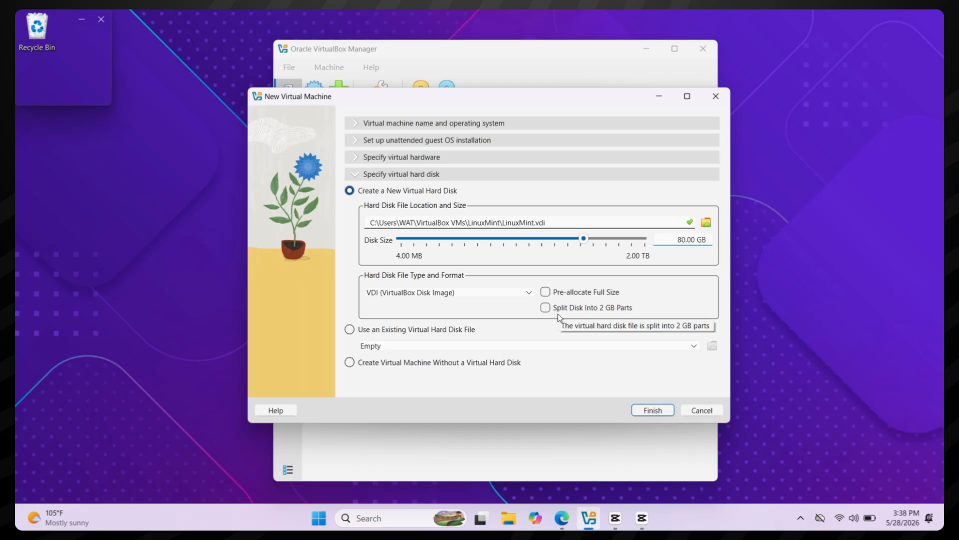
{"action": "left_click", "coordinate": [648, 410]}
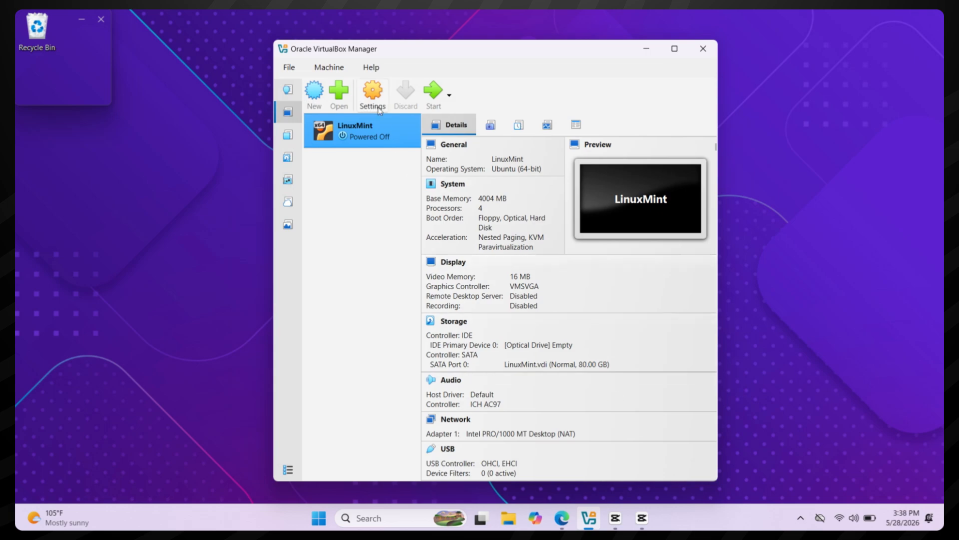
Step: In the LinuxMint settings, raise Display video memory to 128 MB
{"action": "left_click", "coordinate": [374, 100]}
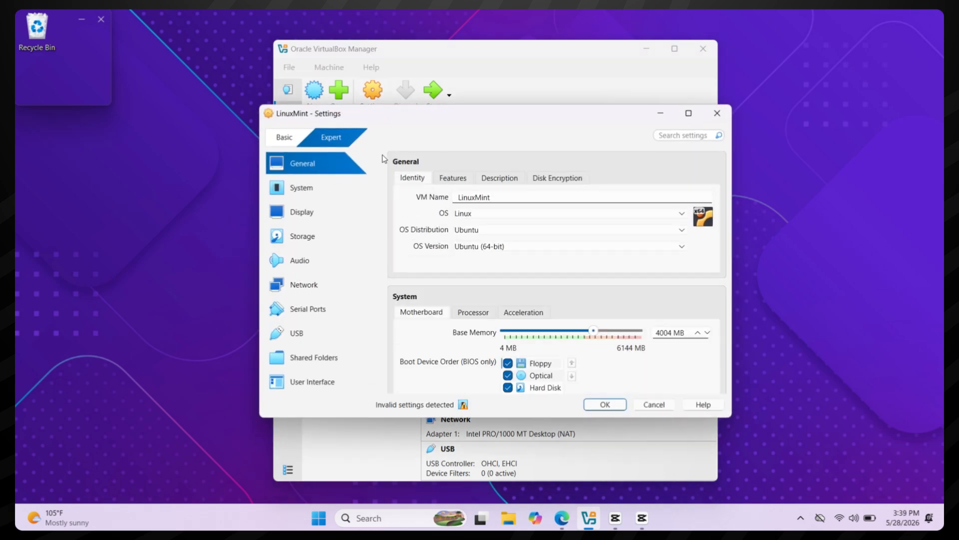
{"action": "left_click", "coordinate": [335, 212]}
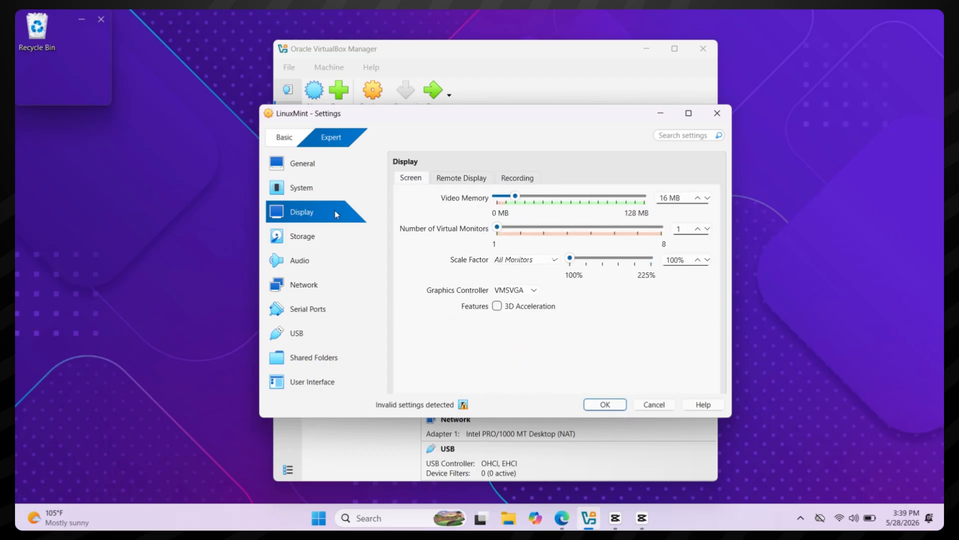
{"action": "left_click_drag", "start_coordinate": [515, 195], "coordinate": [659, 196]}
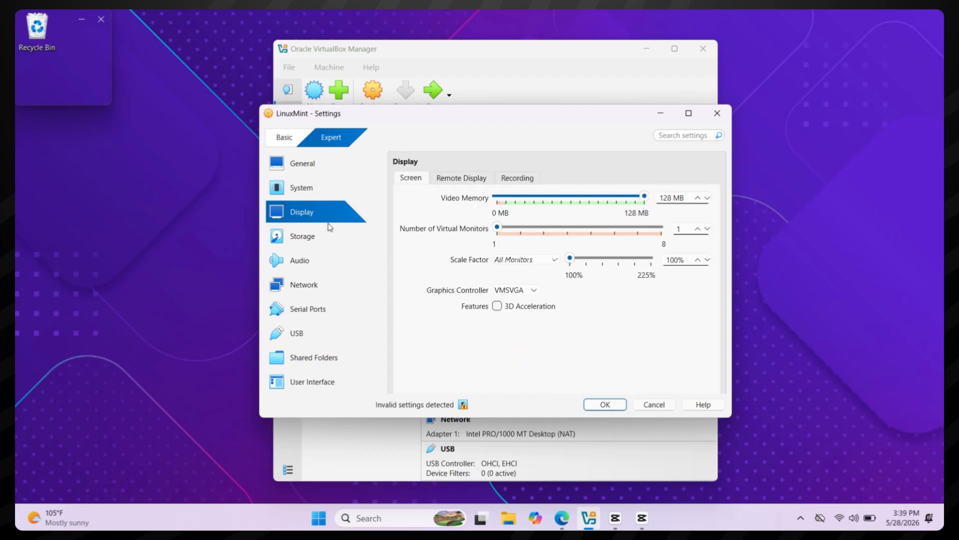
Step: Load kali-linux-2026.1-installer-amd64.iso into the empty optical drive and save the settings
{"action": "left_click", "coordinate": [321, 239]}
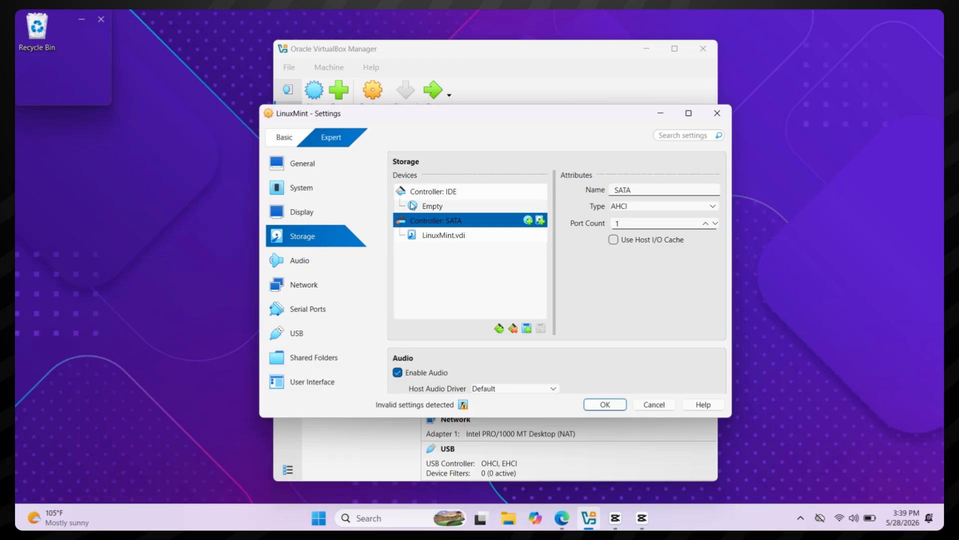
{"action": "left_click", "coordinate": [434, 203]}
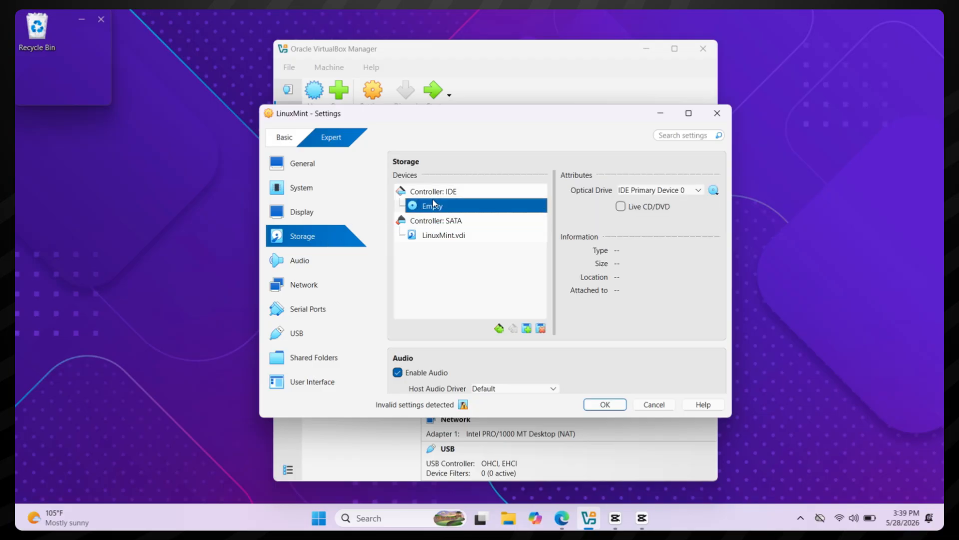
{"action": "left_click", "coordinate": [714, 191]}
{"action": "left_click", "coordinate": [744, 222]}
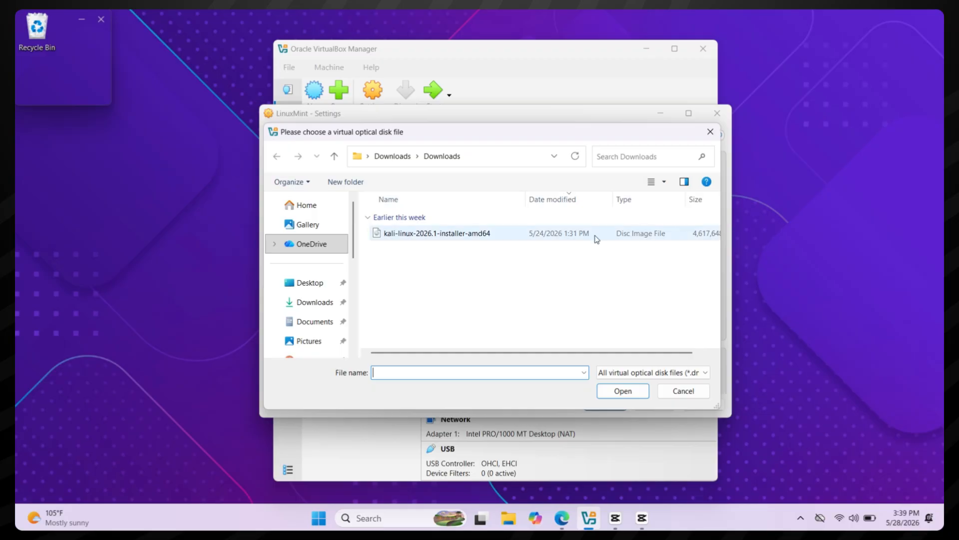
{"action": "left_click", "coordinate": [432, 234]}
{"action": "double_click", "coordinate": [432, 235]}
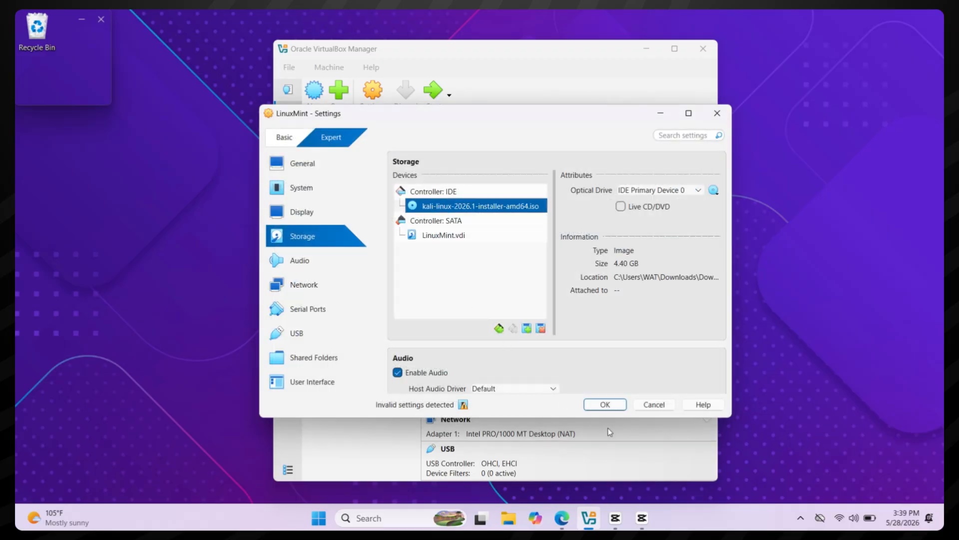
{"action": "left_click", "coordinate": [605, 405]}
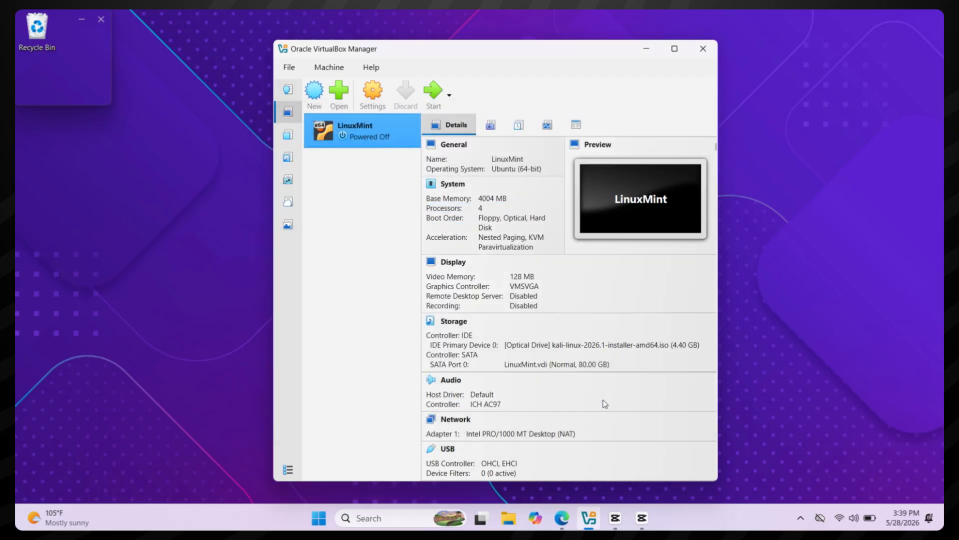
Step: Start the LinuxMint VM and boot the Start Linux Mint menu entry
{"action": "left_click", "coordinate": [434, 97]}
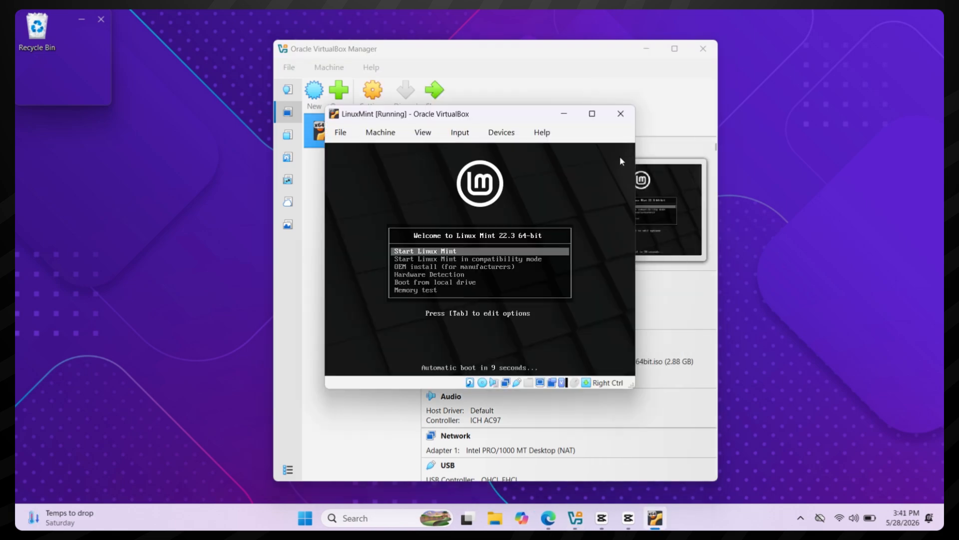
{"action": "double_click", "coordinate": [525, 119]}
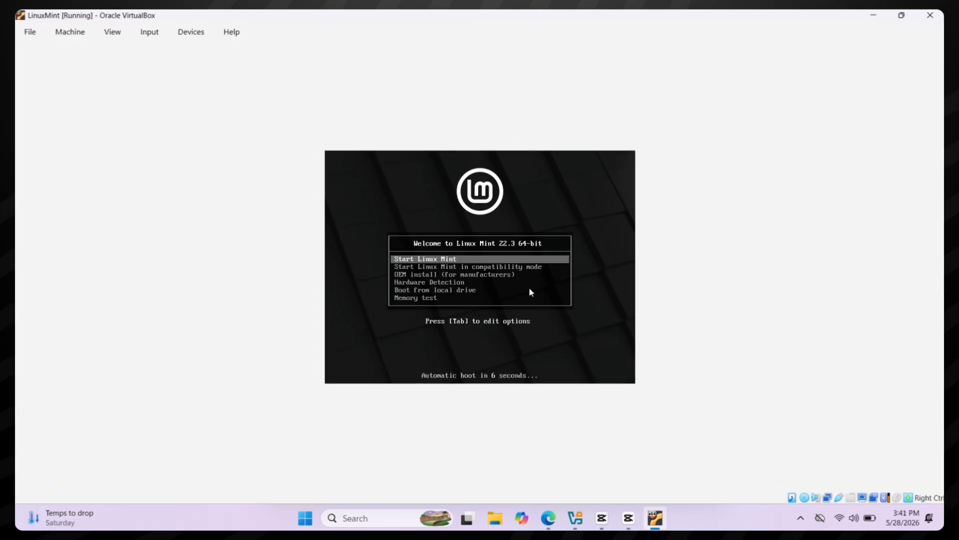
{"action": "key", "text": "Down"}
{"action": "key", "text": "Up"}
{"action": "key", "text": "Return"}
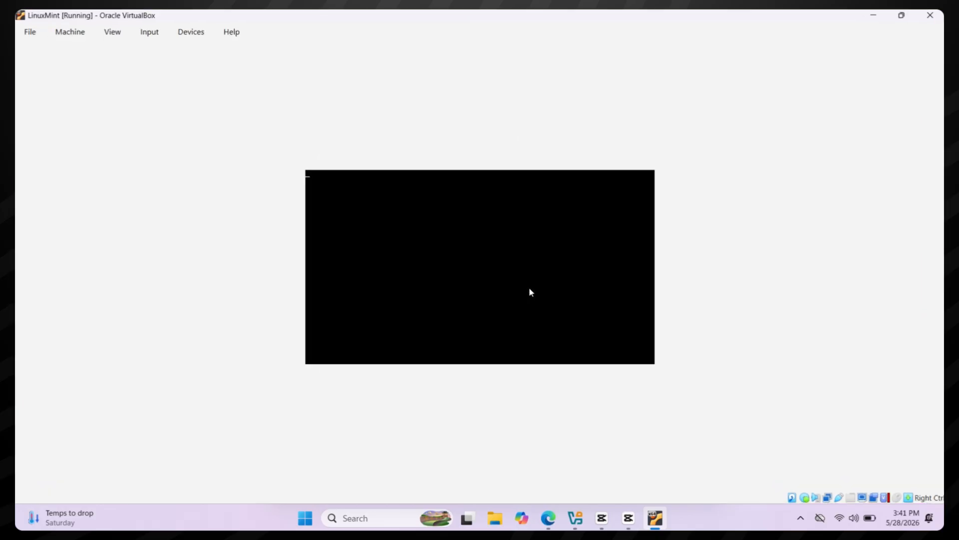
Step: Restore and enlarge the VM window, minimize the Manager, and start Install Linux Mint
{"action": "left_click", "coordinate": [902, 15]}
{"action": "left_click", "coordinate": [652, 43]}
{"action": "left_click", "coordinate": [650, 46]}
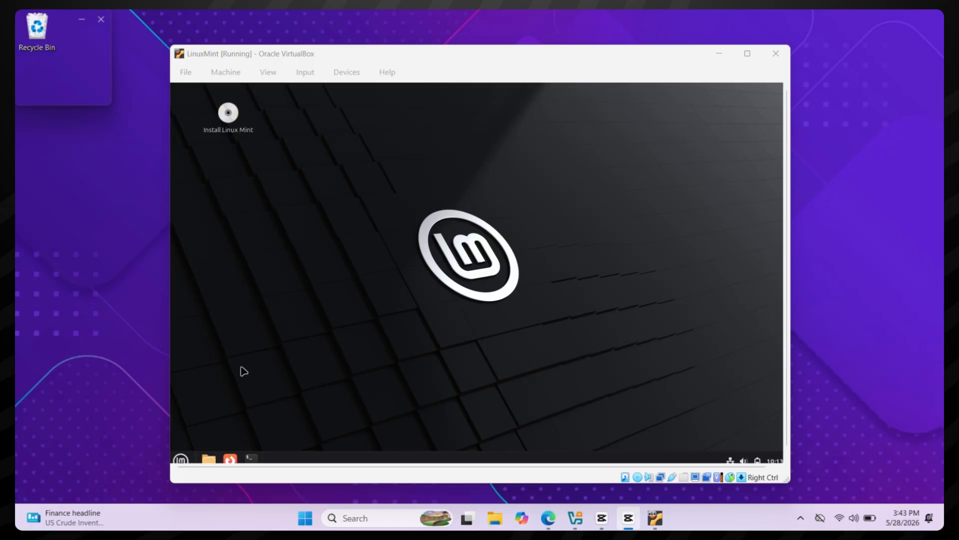
{"action": "left_click", "coordinate": [243, 371]}
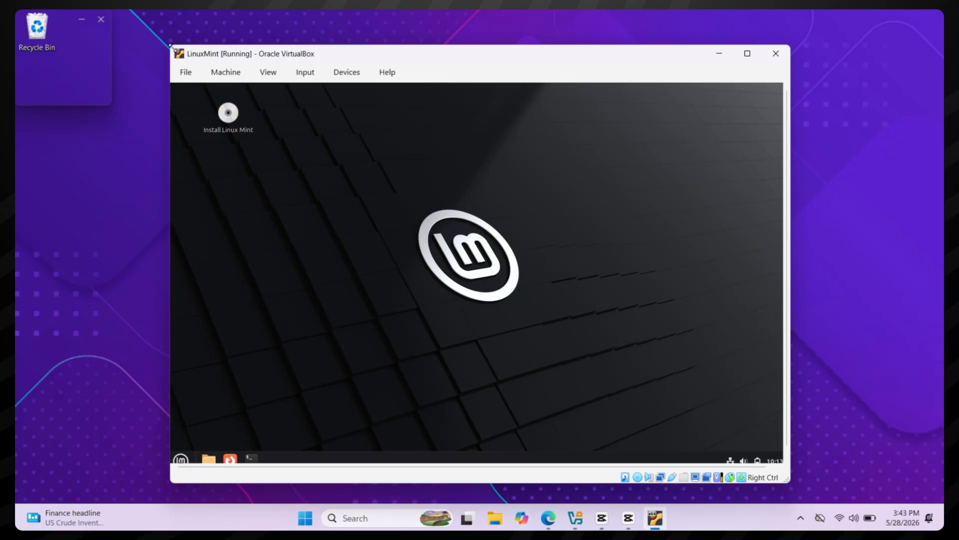
{"action": "left_click_drag", "start_coordinate": [172, 48], "coordinate": [110, 16]}
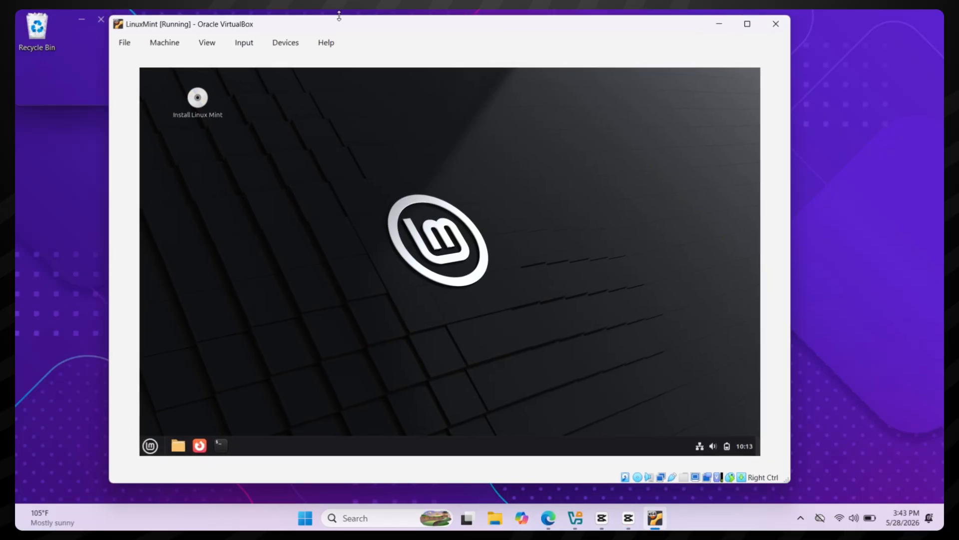
{"action": "left_click_drag", "start_coordinate": [356, 28], "coordinate": [384, 32]}
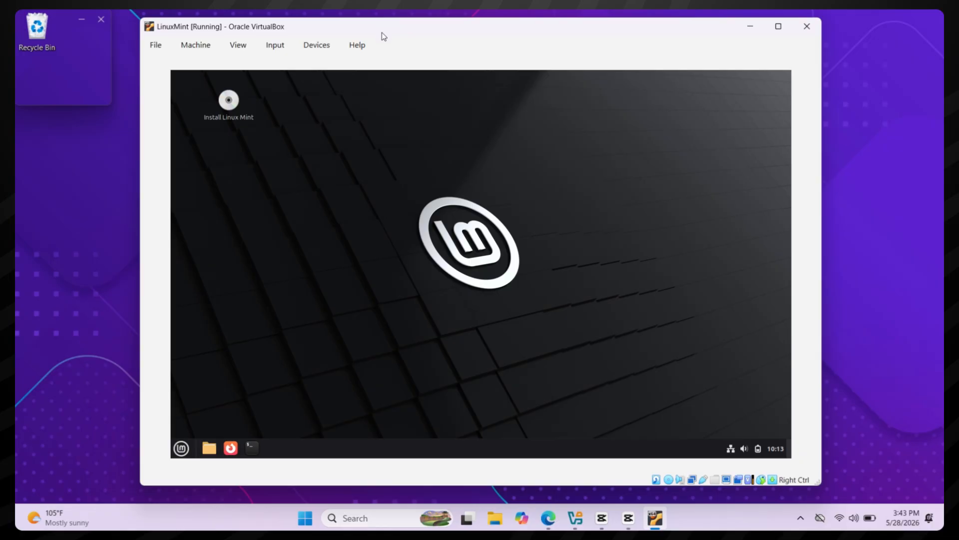
{"action": "left_click", "coordinate": [229, 102]}
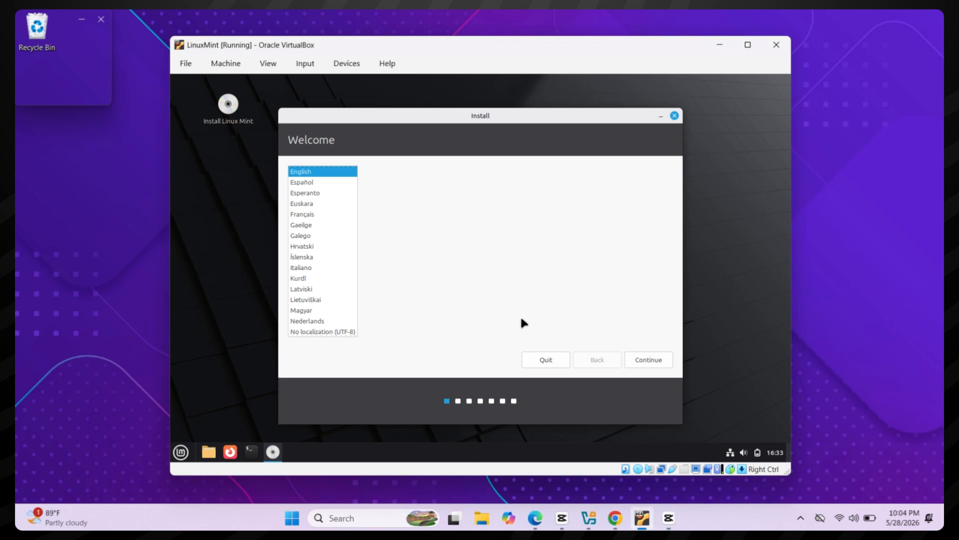
Step: Keep English and English (US) keyboard, skip codecs, erase disk and install, accept New York time zone
{"action": "left_click", "coordinate": [643, 362]}
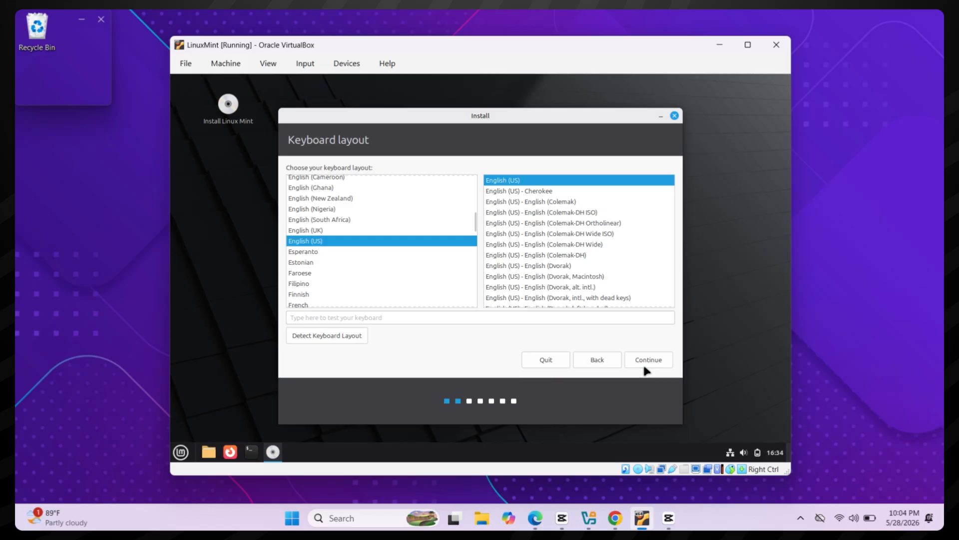
{"action": "left_click", "coordinate": [645, 362]}
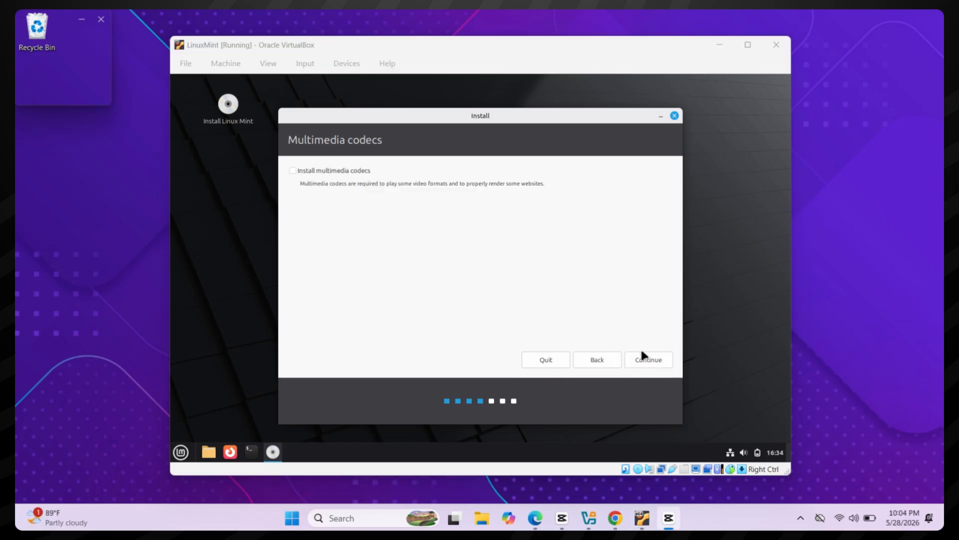
{"action": "left_click", "coordinate": [646, 364]}
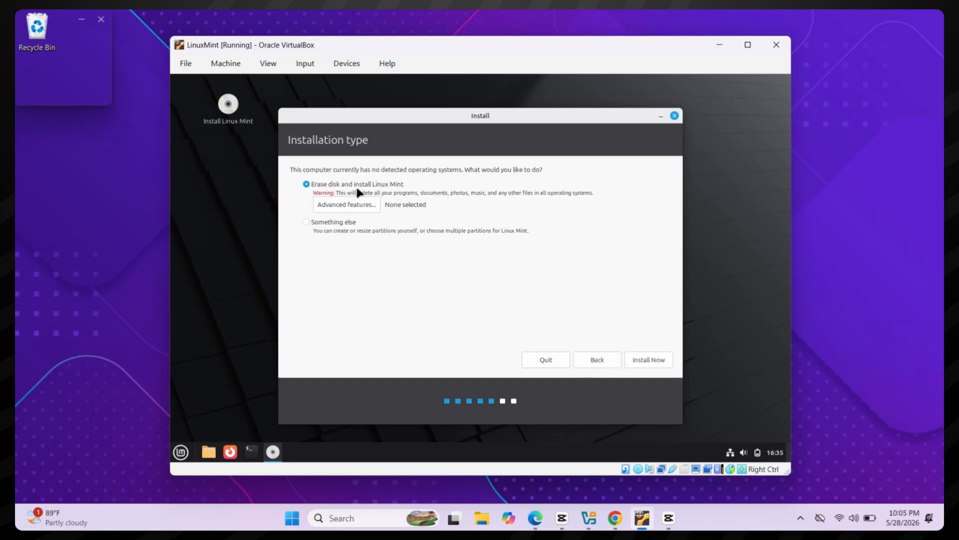
{"action": "left_click", "coordinate": [643, 365]}
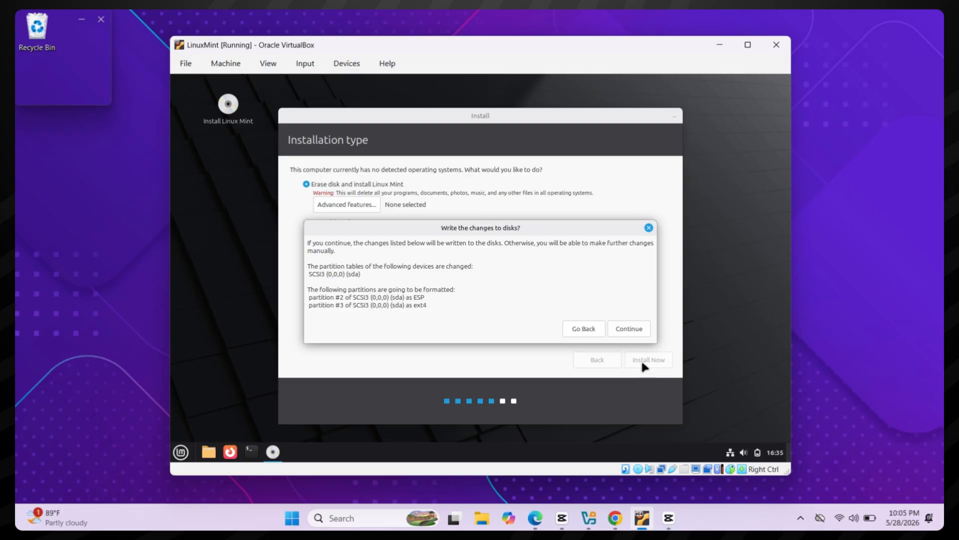
{"action": "left_click", "coordinate": [631, 329]}
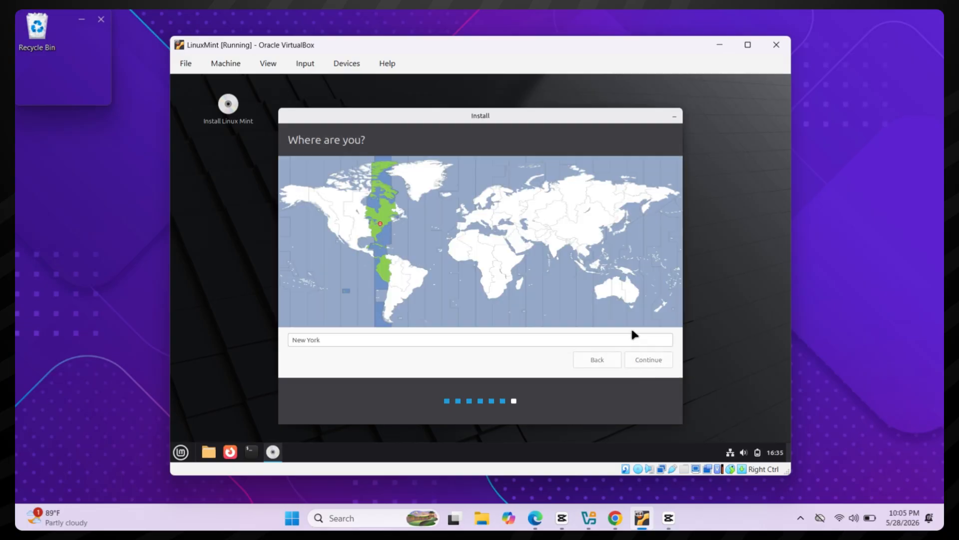
{"action": "left_click", "coordinate": [653, 365]}
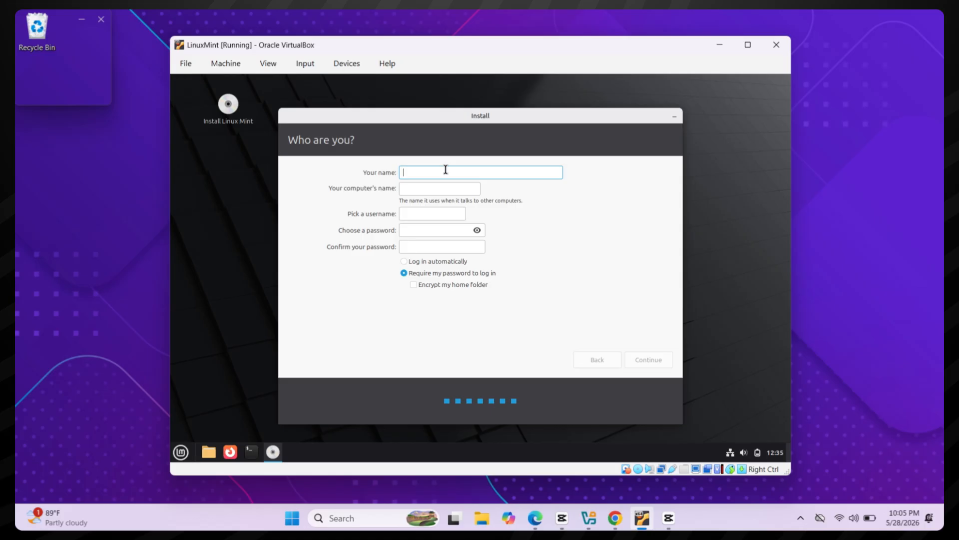
Step: Enter the user's name, set and confirm the account password, then start the installation
{"action": "type", "text": "Fixsoft"}
{"action": "left_click", "coordinate": [427, 231]}
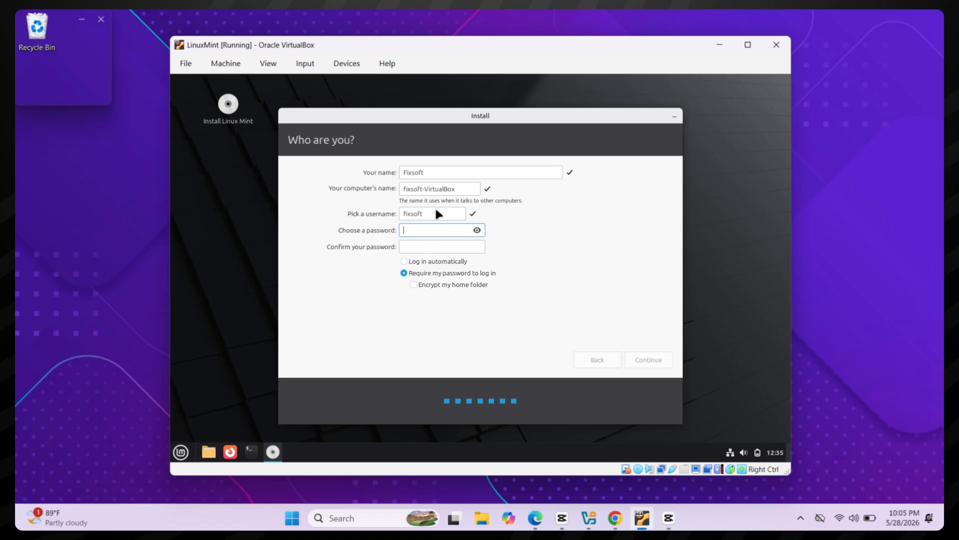
{"action": "double_click", "coordinate": [430, 214]}
{"action": "left_click", "coordinate": [425, 232]}
{"action": "type", "text": "******"}
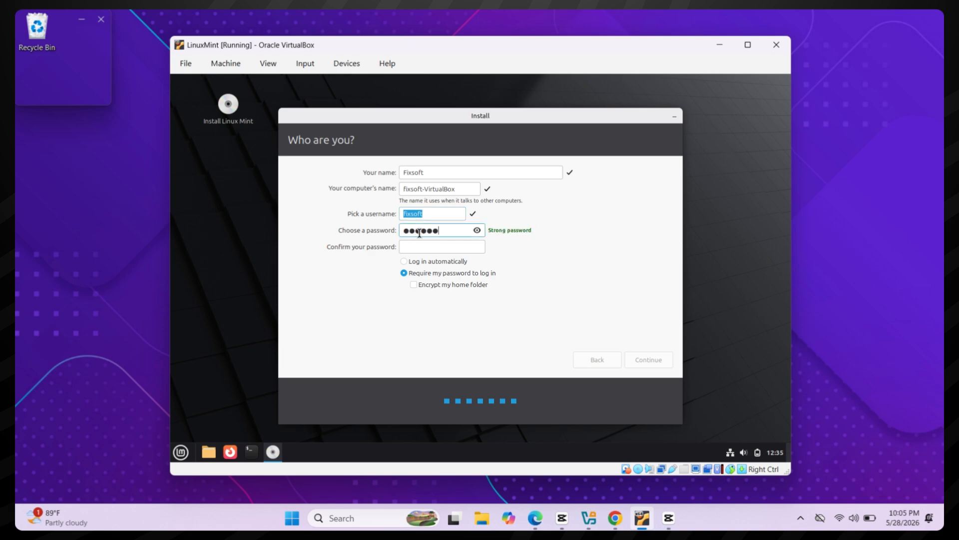
{"action": "left_click", "coordinate": [404, 247]}
{"action": "type", "text": "******"}
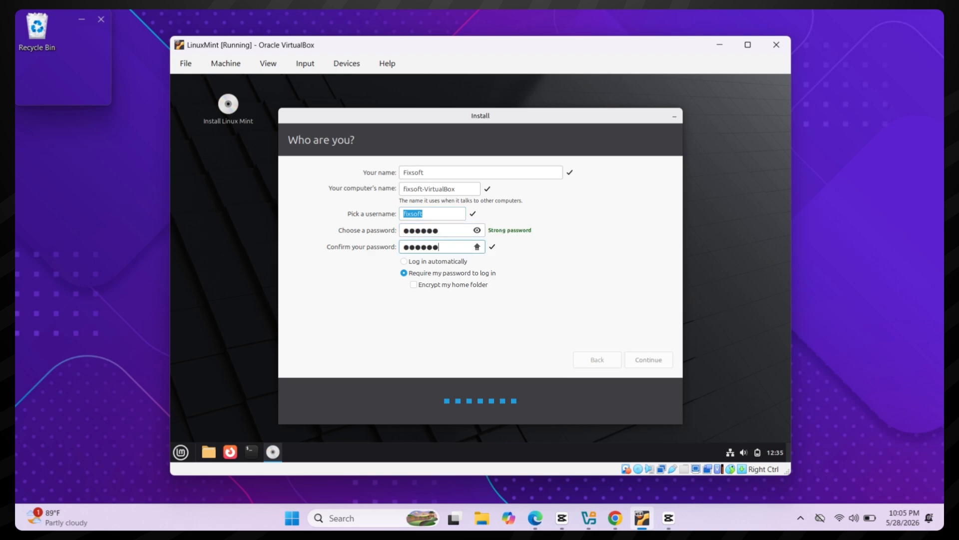
{"action": "left_click", "coordinate": [652, 361]}
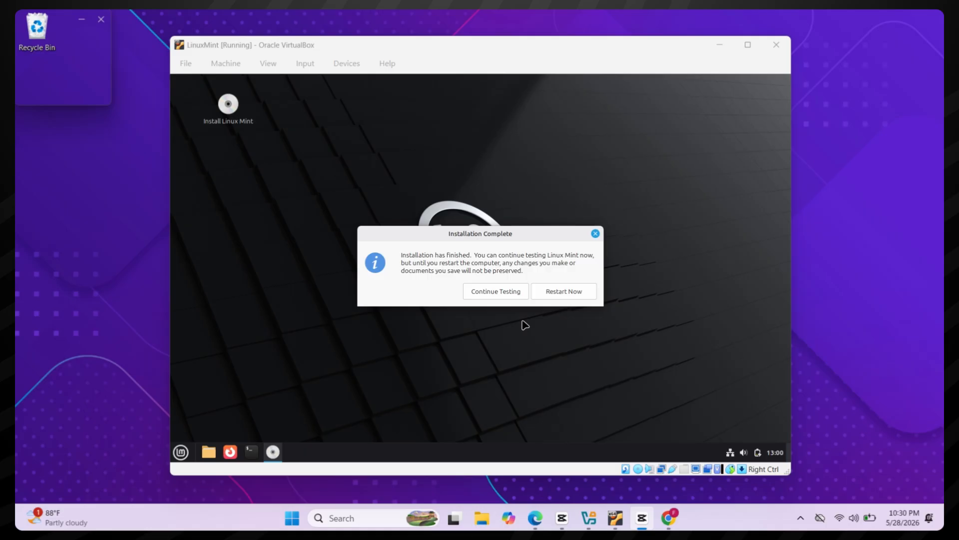
Step: Restart into the installed Linux Mint, pass the remove-media prompt, and log in with the account password
{"action": "left_click", "coordinate": [556, 285]}
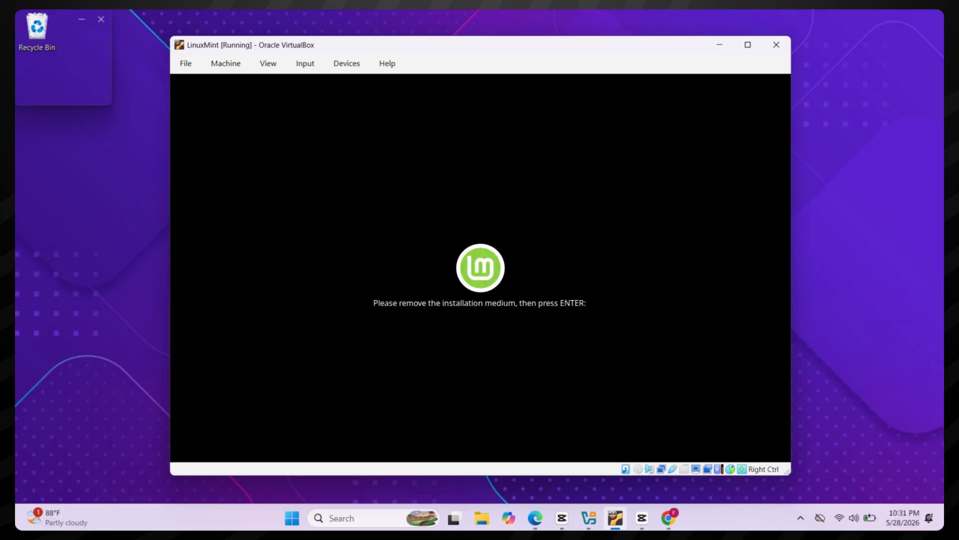
{"action": "key", "text": "Return"}
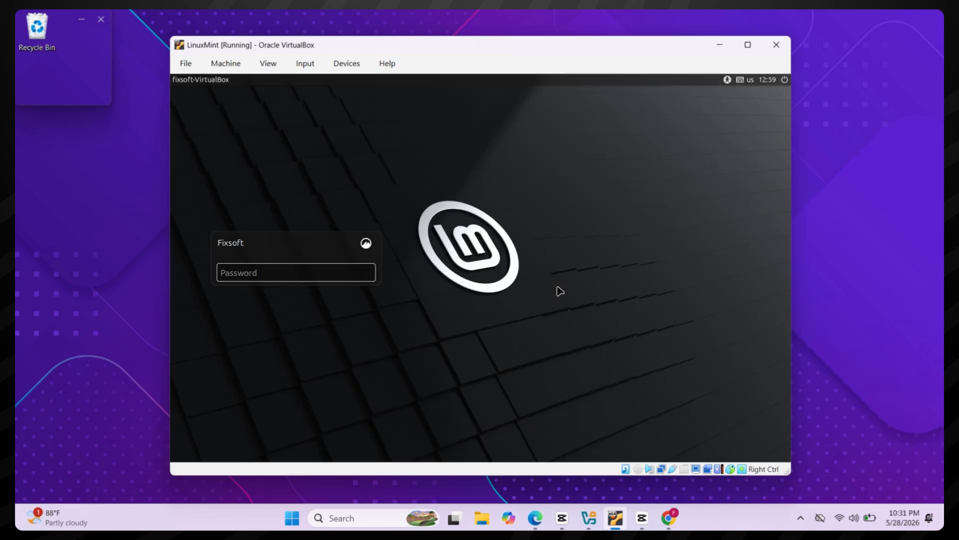
{"action": "key", "text": "Caps_Lock"}
{"action": "type", "text": "F*****"}
{"action": "key", "text": "Return"}
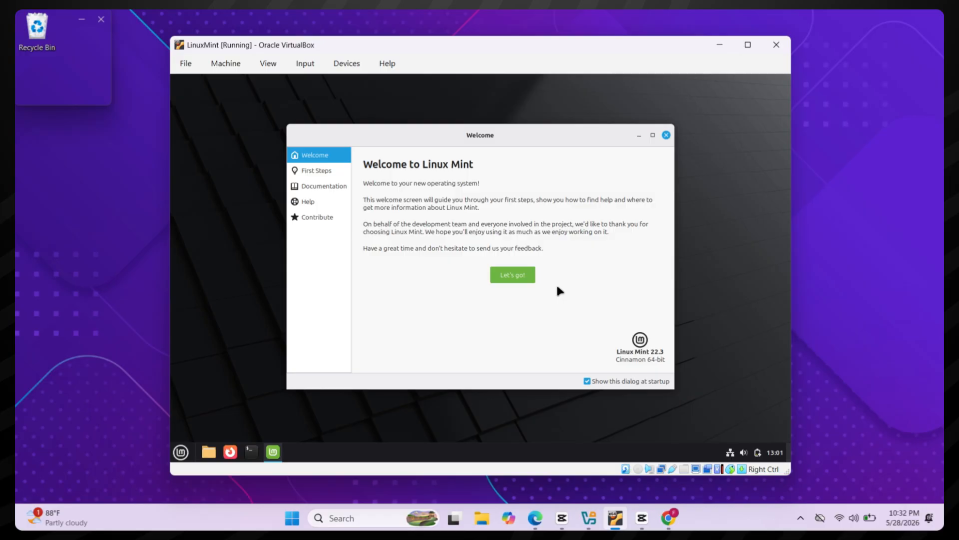
Step: Close the Welcome screen and open the Desktop folder from the Mint menu
{"action": "left_click", "coordinate": [667, 136]}
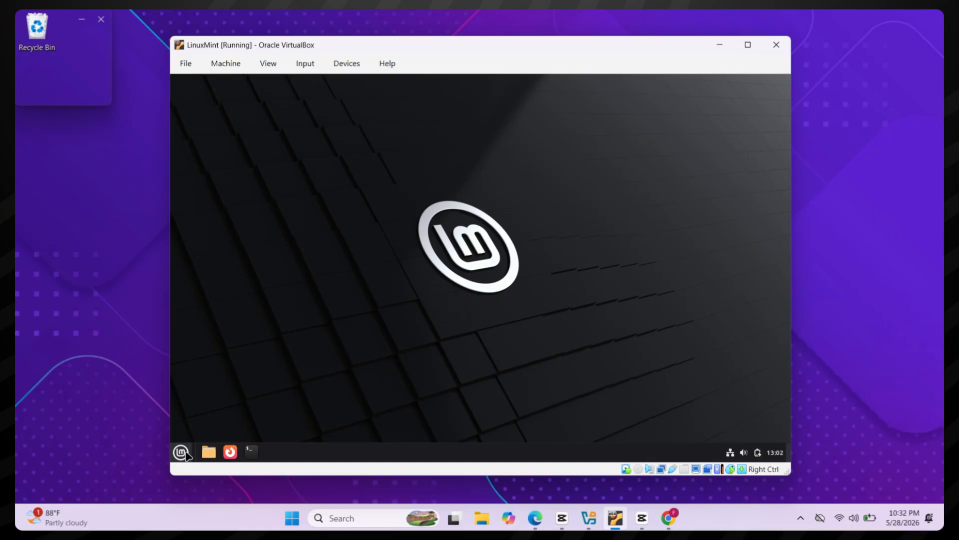
{"action": "left_click", "coordinate": [181, 452]}
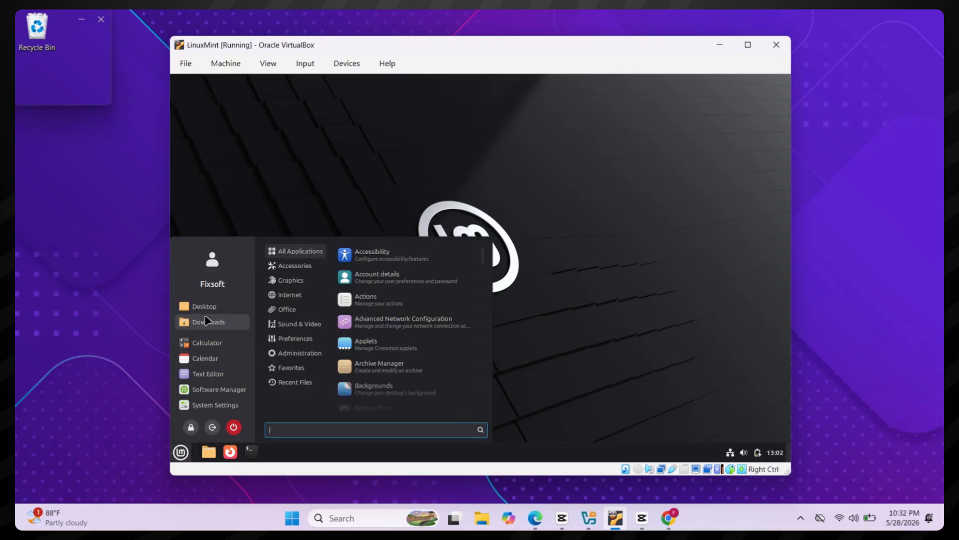
{"action": "left_click", "coordinate": [207, 312]}
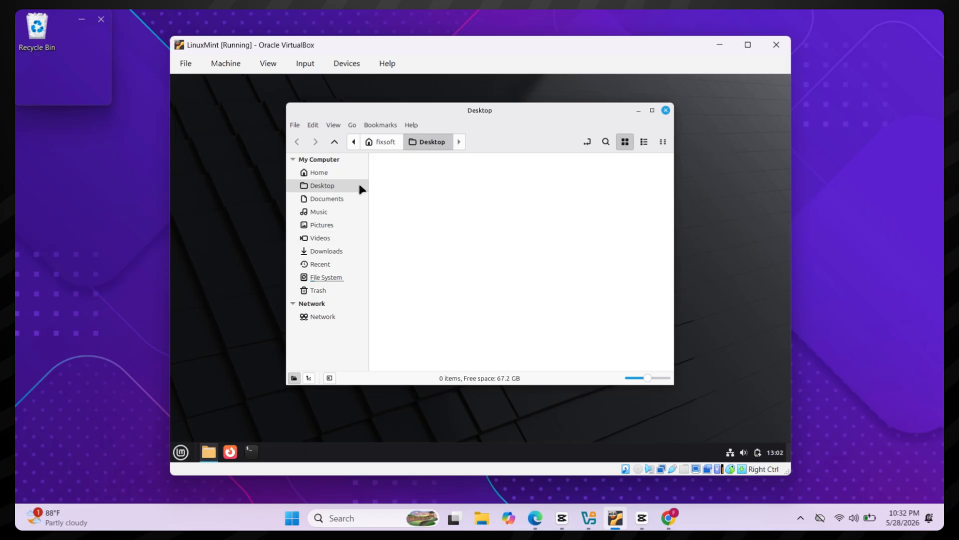
Step: Browse Documents, Music and the root File System, close the file manager, and launch Firefox
{"action": "left_click", "coordinate": [327, 199]}
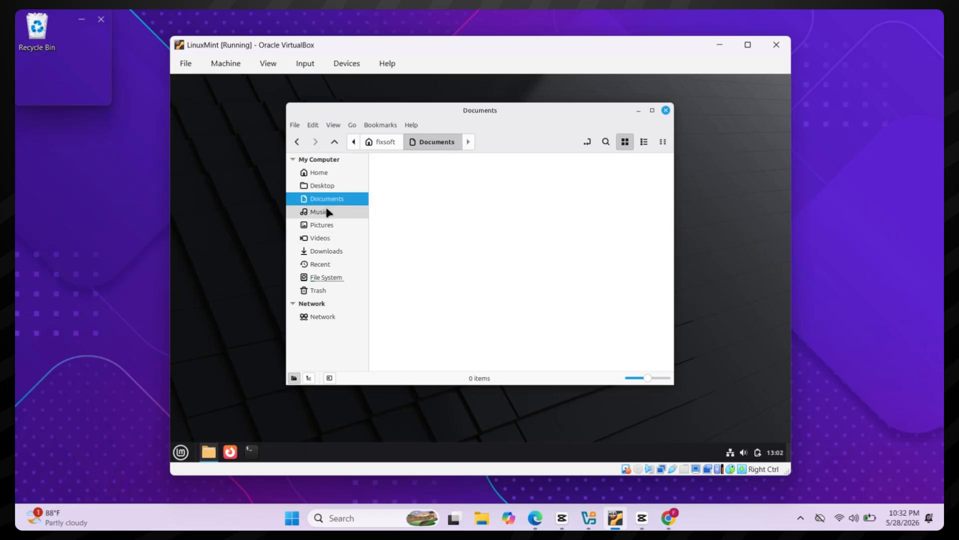
{"action": "left_click", "coordinate": [325, 212]}
{"action": "left_click", "coordinate": [330, 238]}
{"action": "left_click_drag", "start_coordinate": [330, 238], "coordinate": [336, 275]}
{"action": "left_click", "coordinate": [337, 277]}
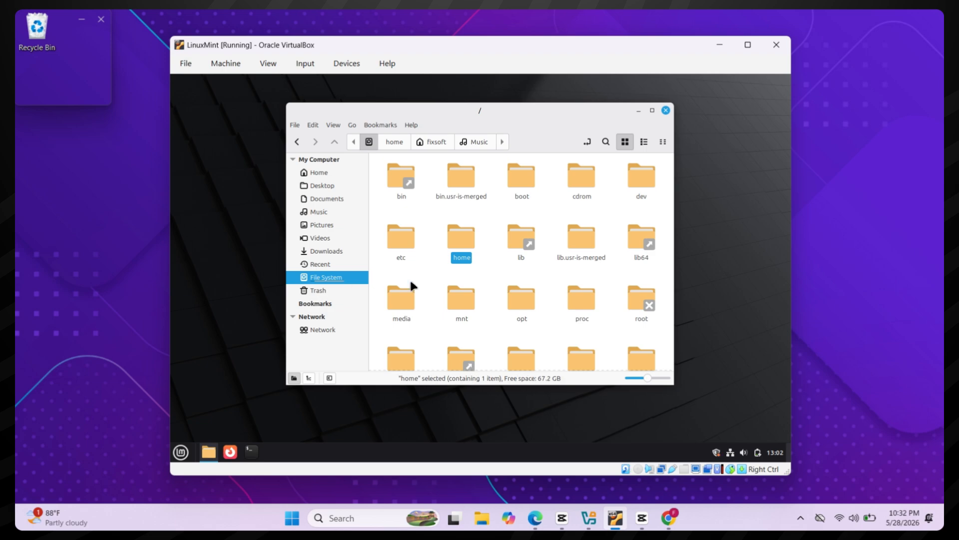
{"action": "scroll", "coordinate": [443, 286], "scroll_direction": "down", "scroll_amount": 3}
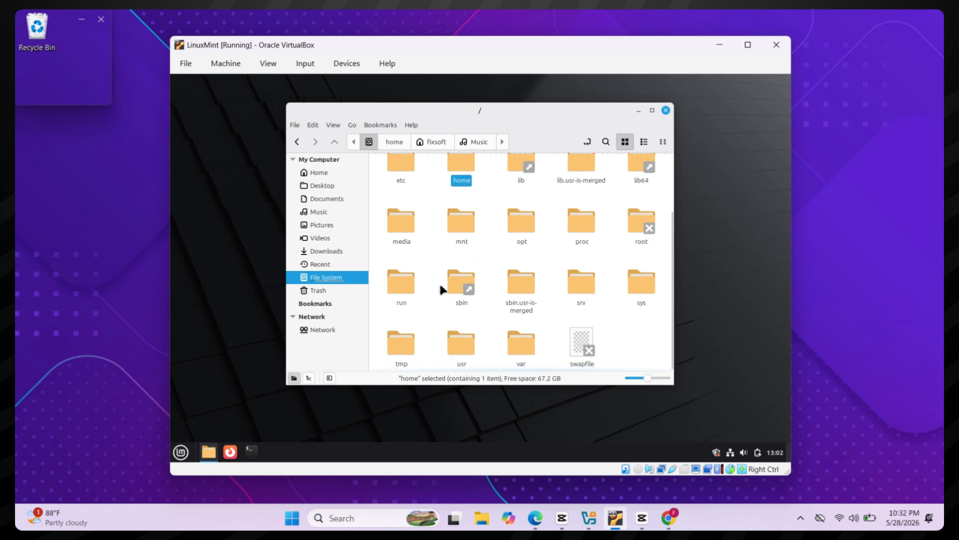
{"action": "left_click", "coordinate": [666, 110]}
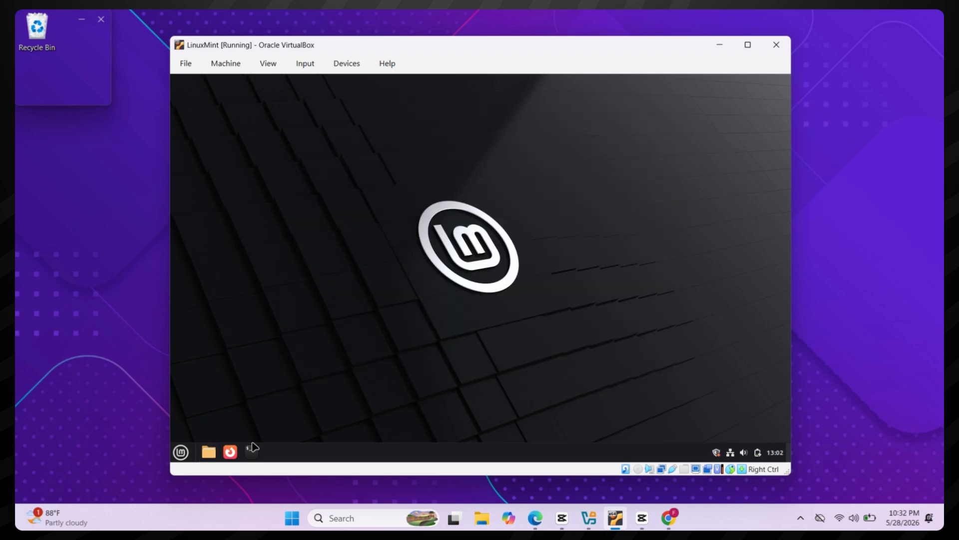
{"action": "left_click", "coordinate": [230, 452]}
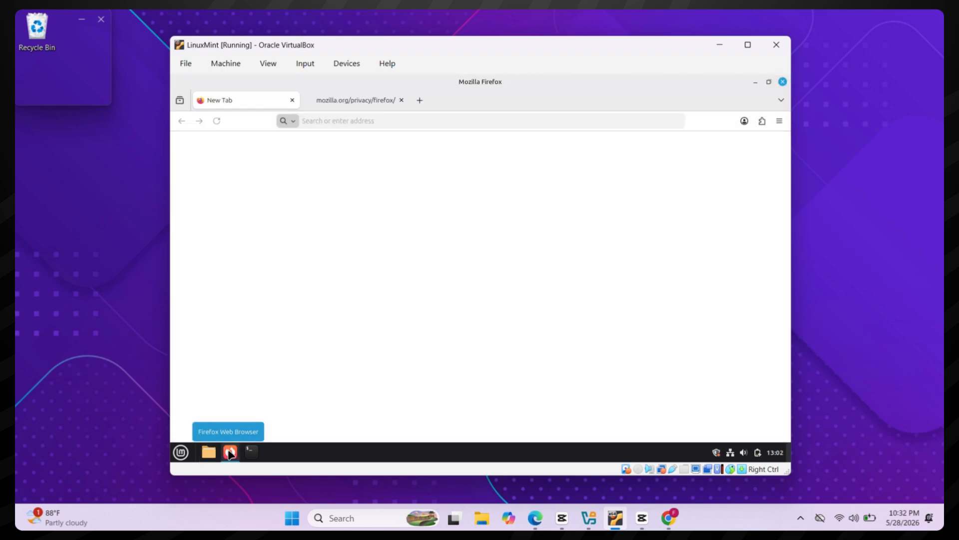